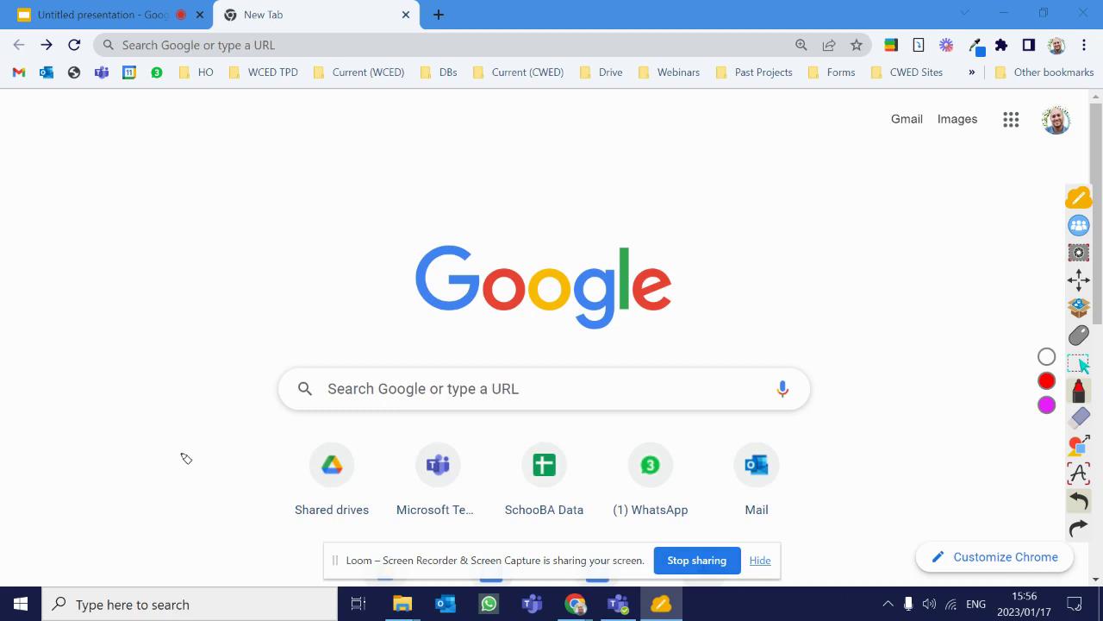
Circle the Google search box in red, draw an arrow from it up to the address bar, and clear the annotations
mouse_move(274, 418)
mouse_down()
mouse_move(666, 426)
mouse_move(826, 411)
mouse_move(833, 360)
mouse_move(336, 352)
mouse_move(254, 396)
mouse_move(280, 421)
mouse_up()
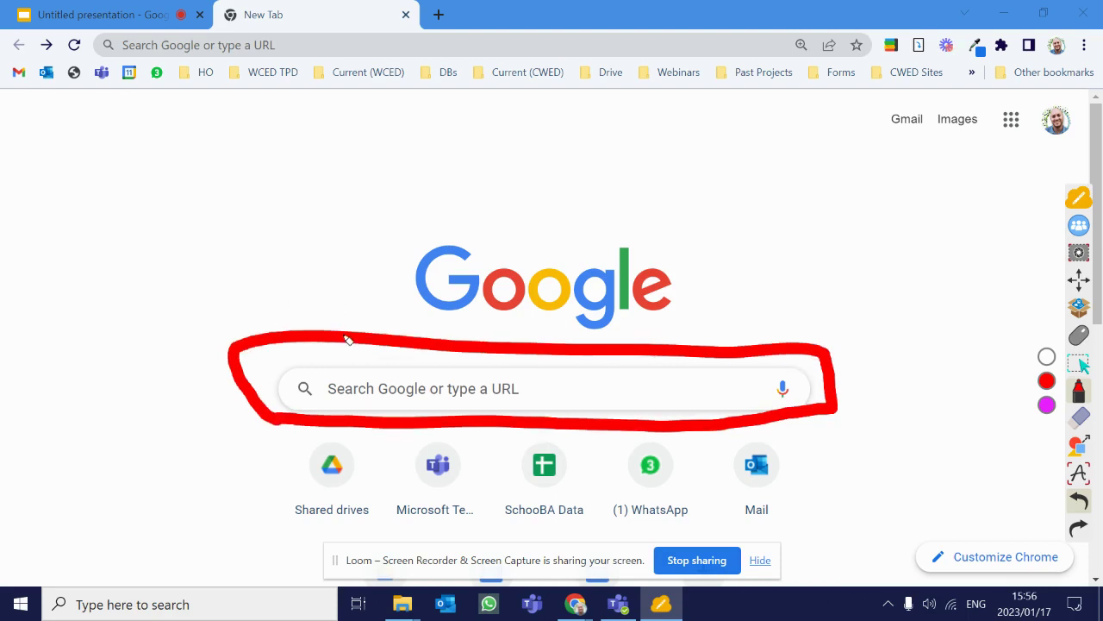
mouse_move(346, 338)
mouse_down()
mouse_move(372, 162)
mouse_move(361, 59)
mouse_move(351, 69)
mouse_move(362, 54)
mouse_move(386, 83)
mouse_up()
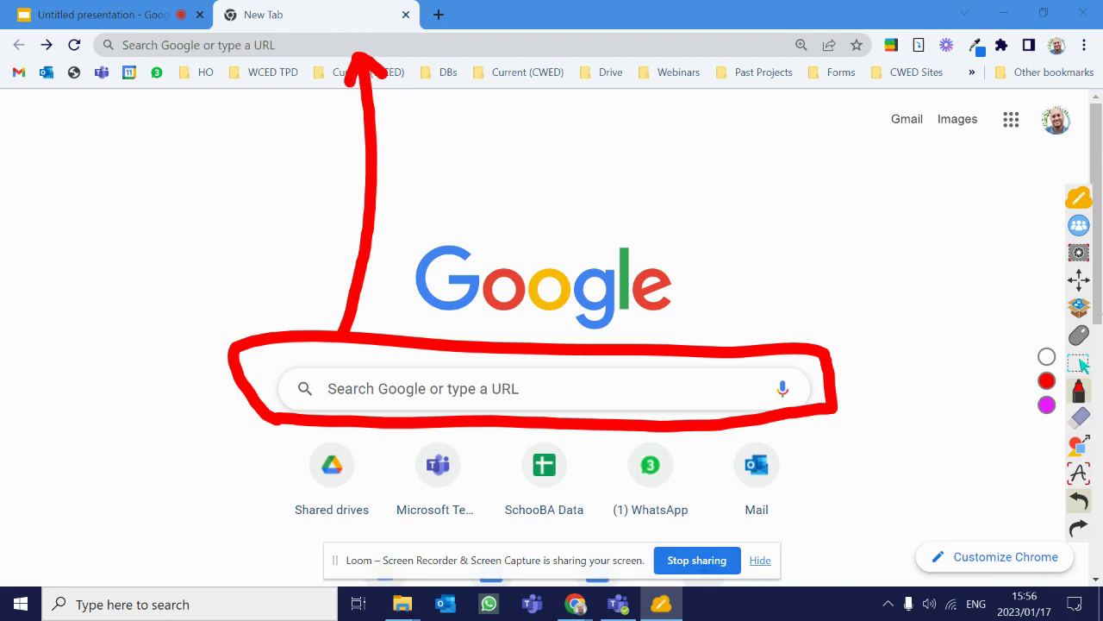
click(1078, 336)
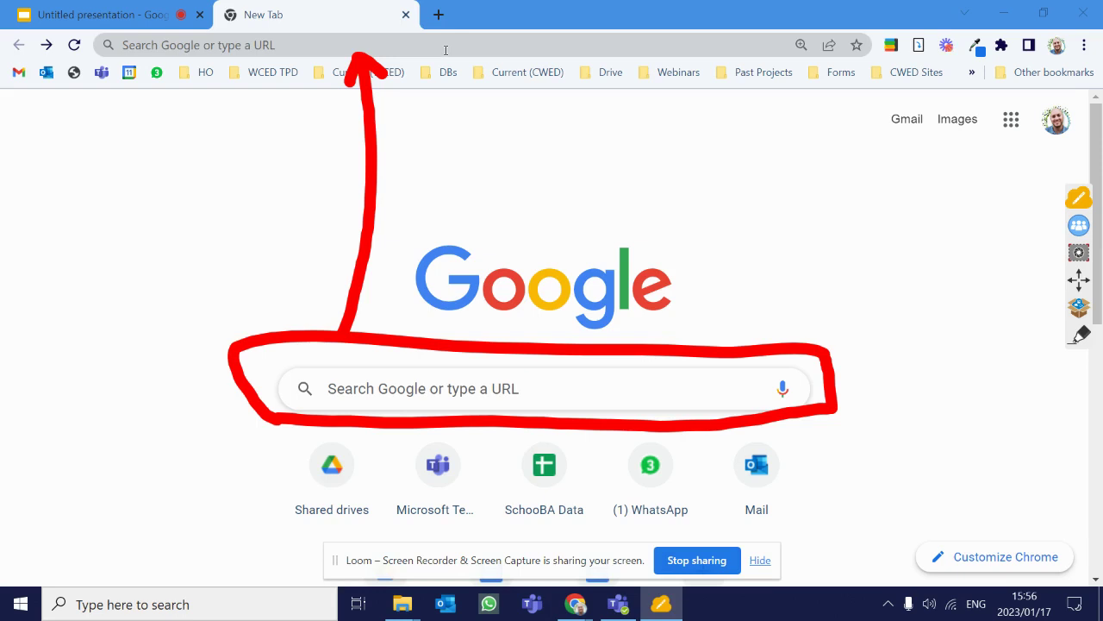
click(1081, 334)
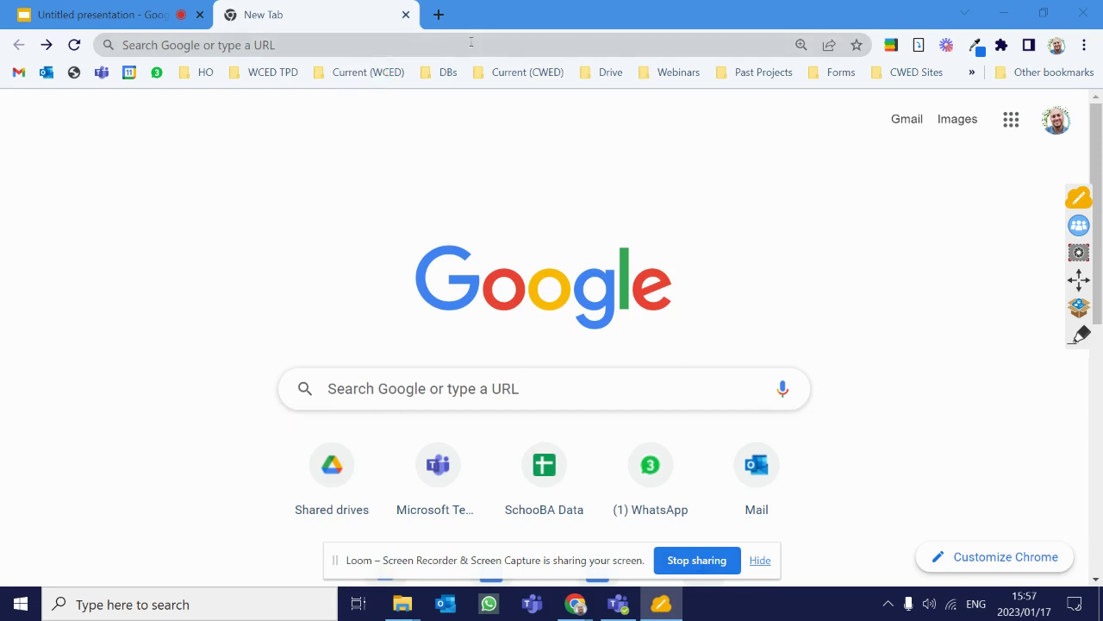
Search Google Drive for "othello" directly from the browser's address bar using the drive.google.com site search
click(469, 40)
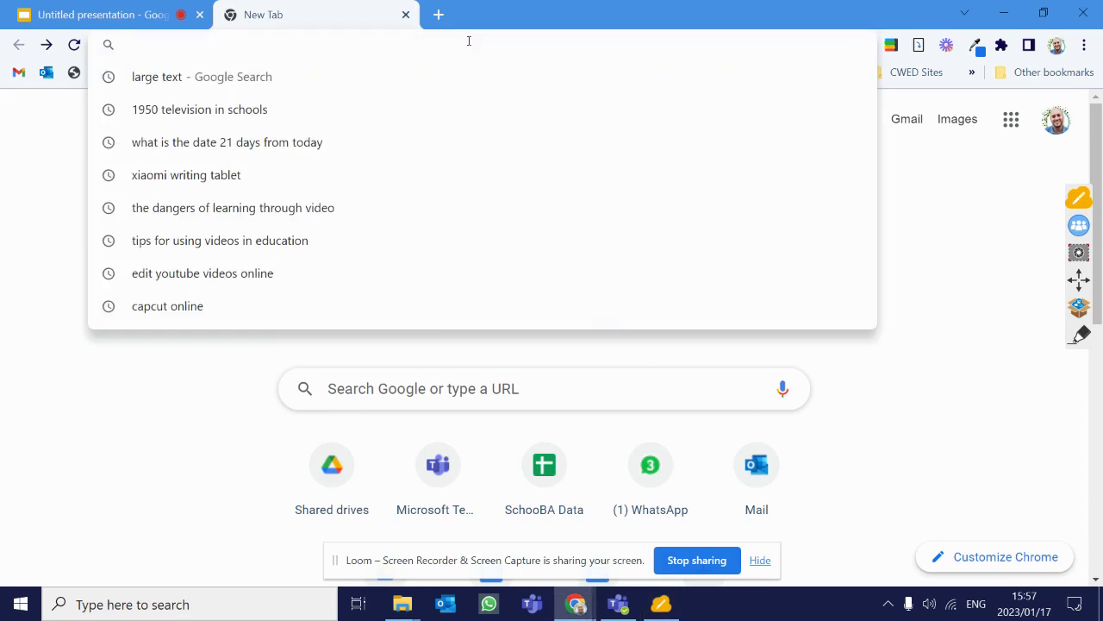
text(drive)
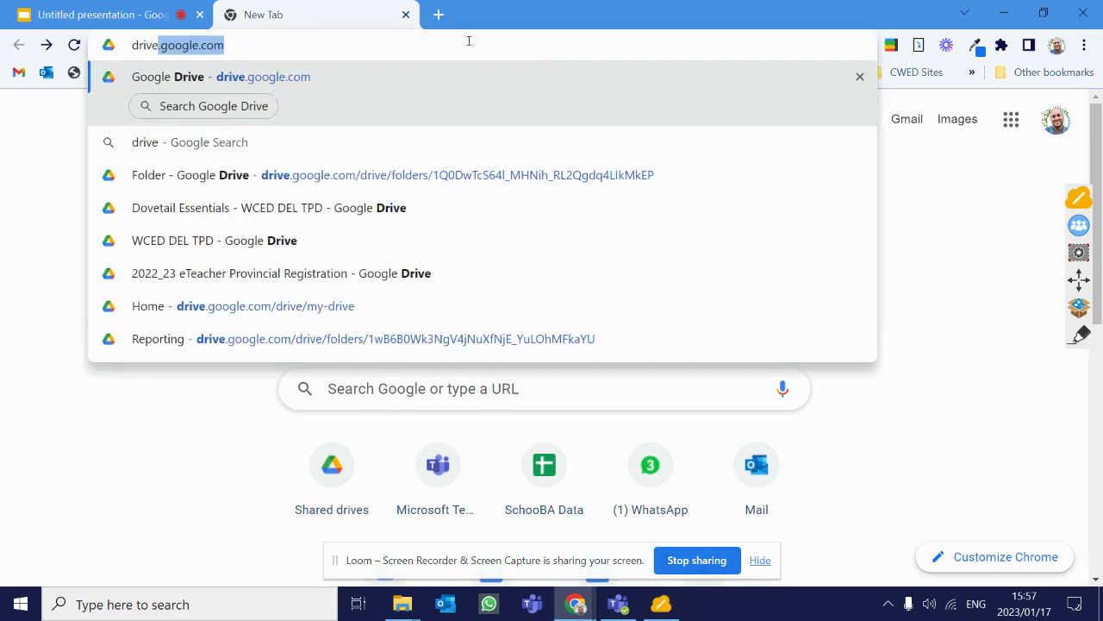
key(Tab)
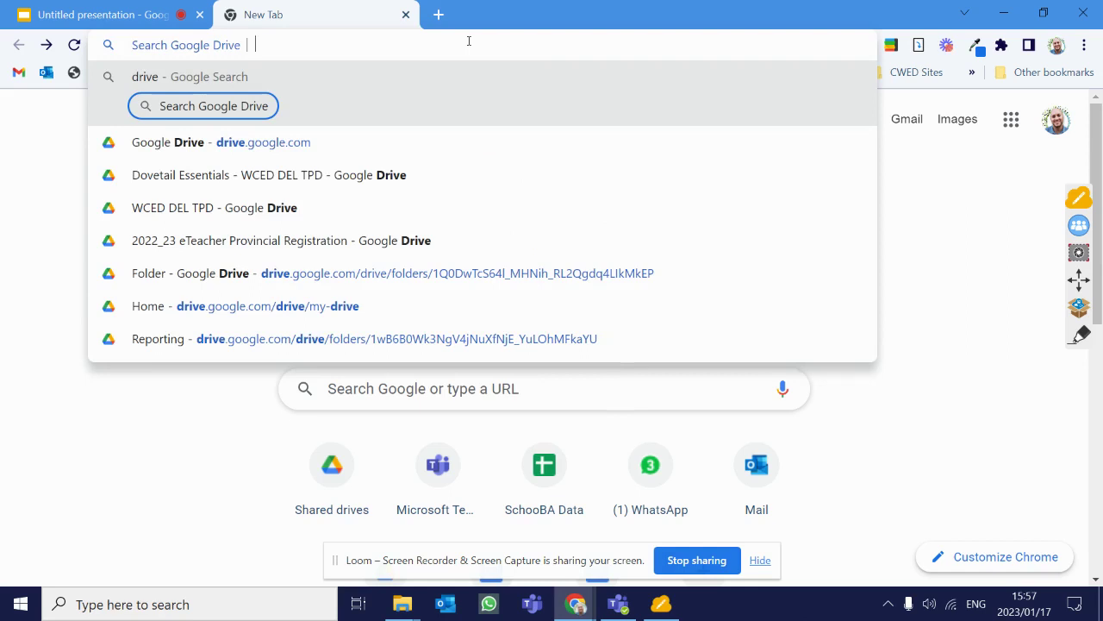
text(othello)
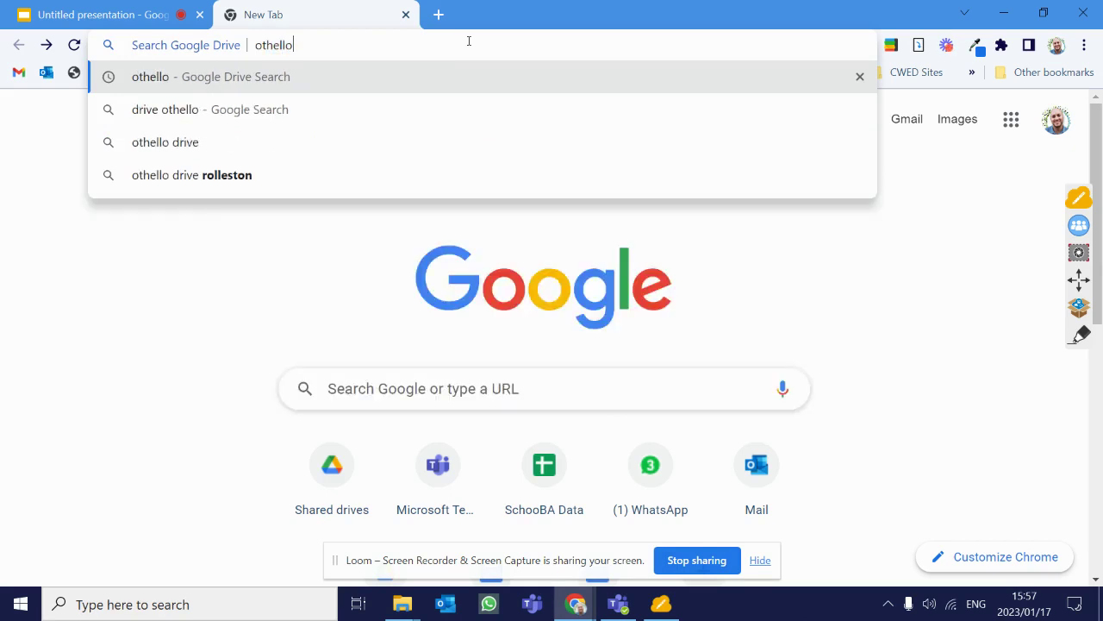
key(Return)
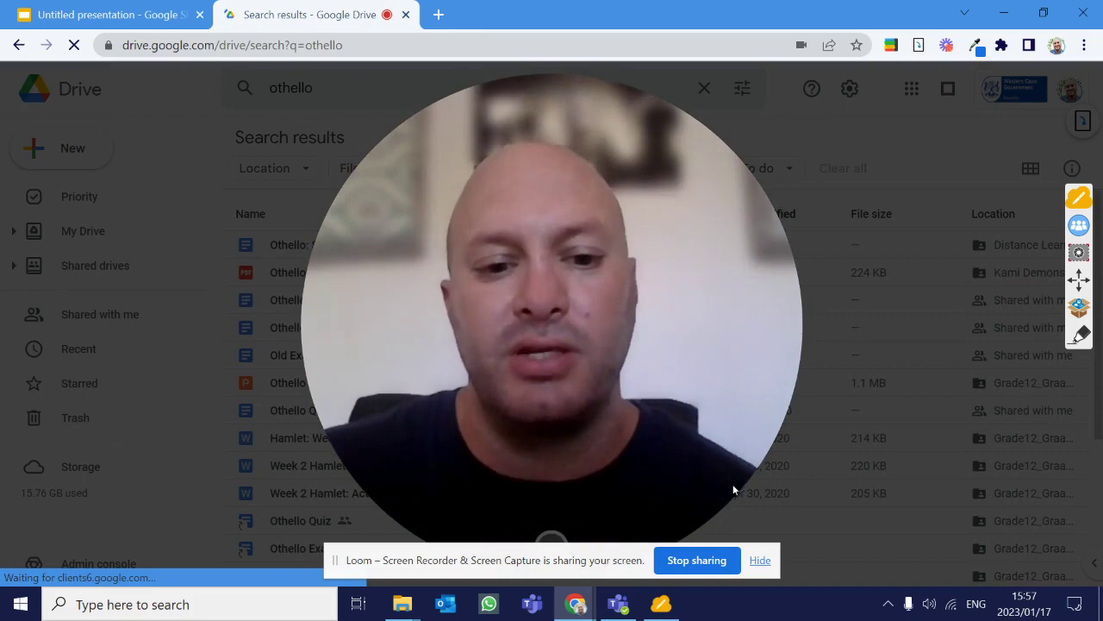
Hide the screen-sharing notice and switch the camera bubble to its small size
click(759, 560)
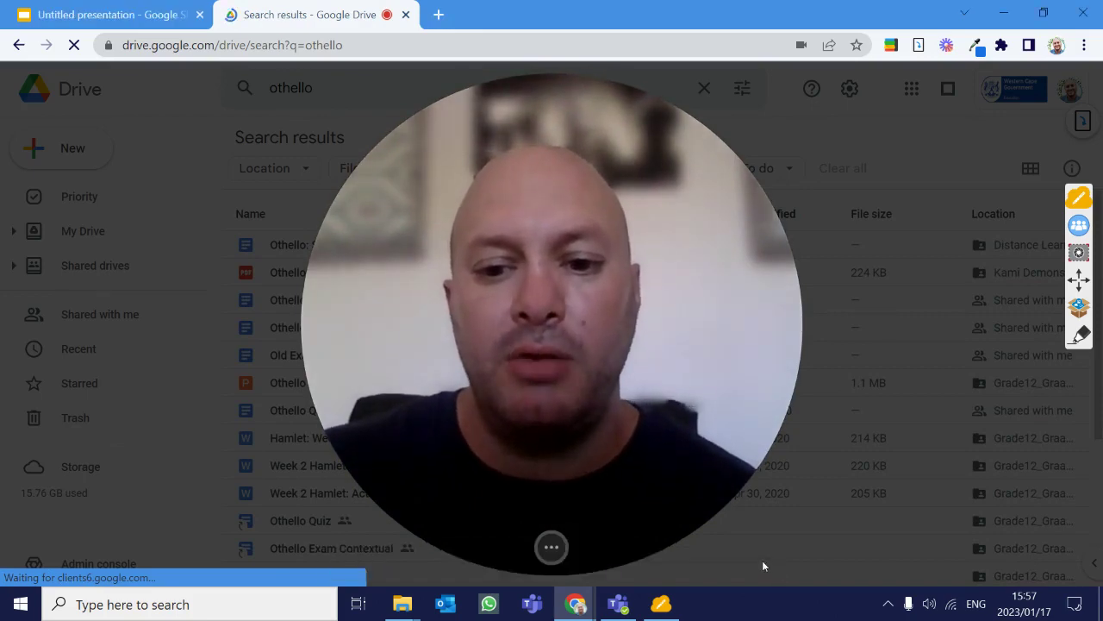
mouse_move(562, 533)
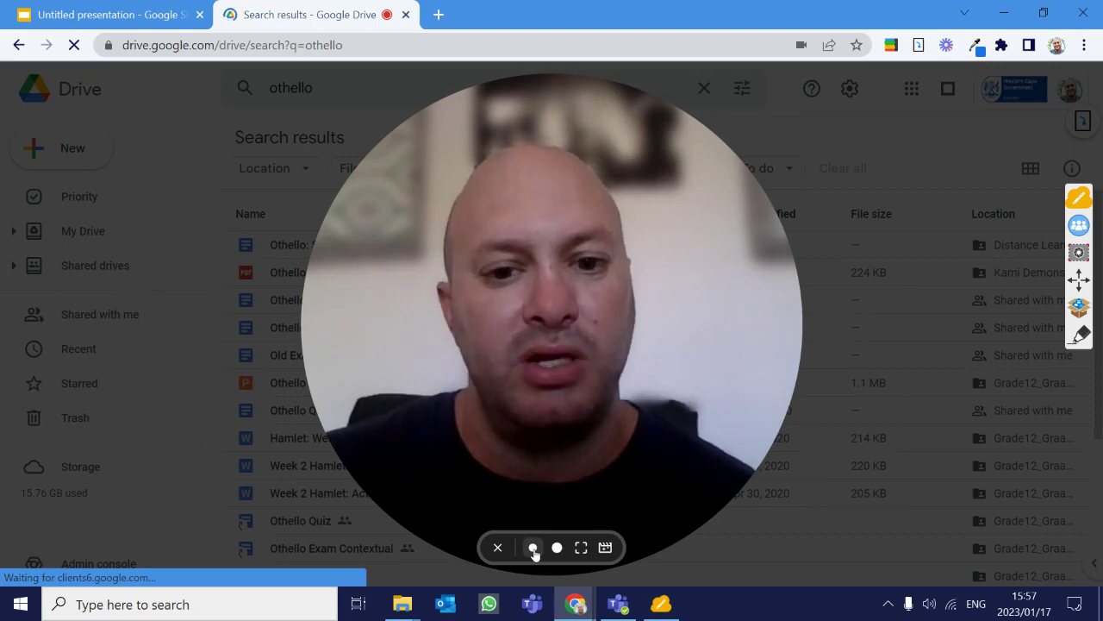
click(533, 548)
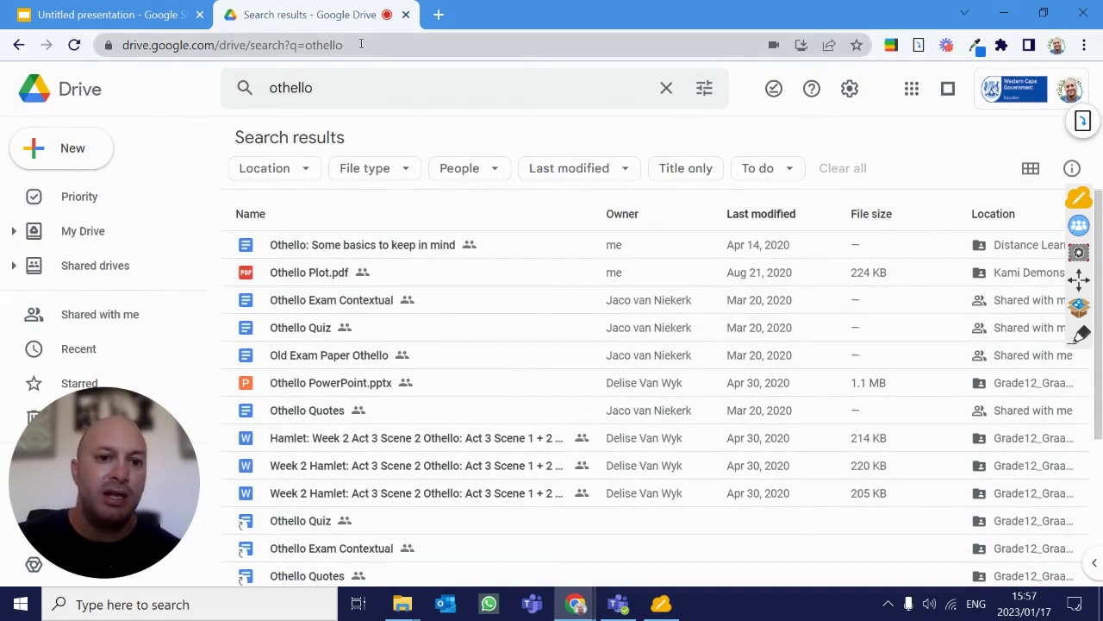
Copy the Google Drive search results URL and paste it onto the slide in the untitled presentation
drag(361, 44, 103, 45)
key(ctrl+c)
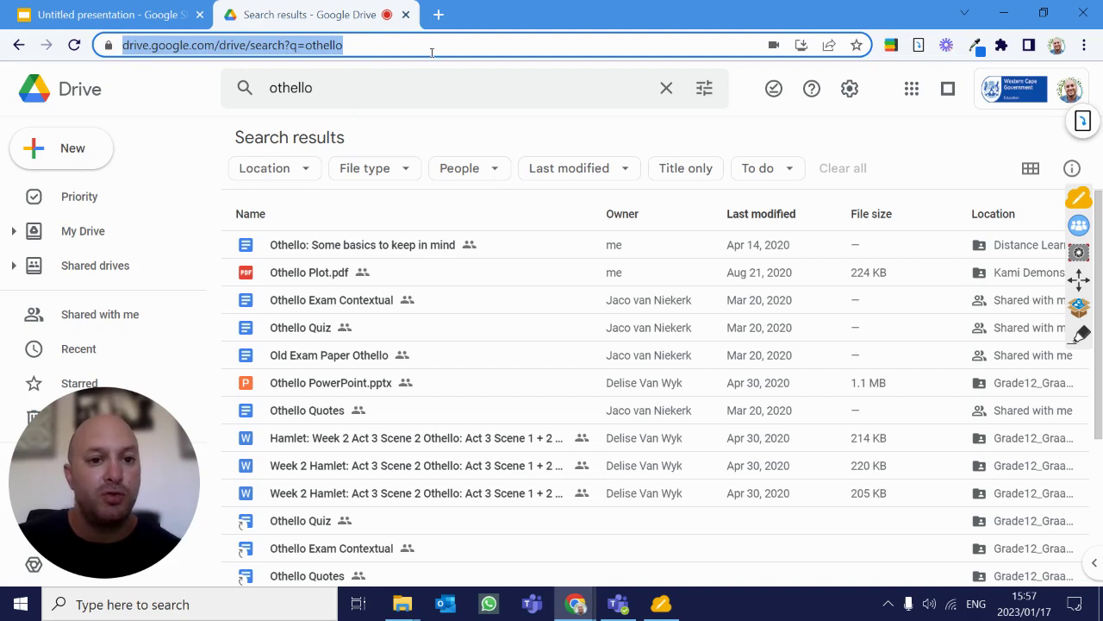
click(83, 16)
key(ctrl+v)
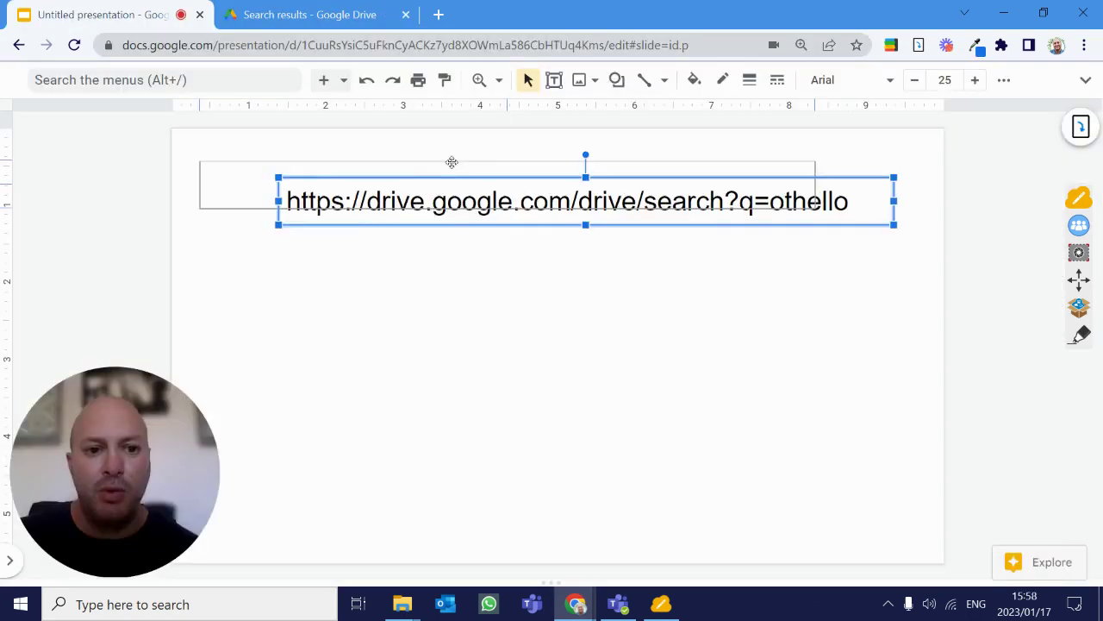
Move the pasted Drive URL closer to the slide's upper edge and select its search term "othello"
drag(492, 165, 515, 169)
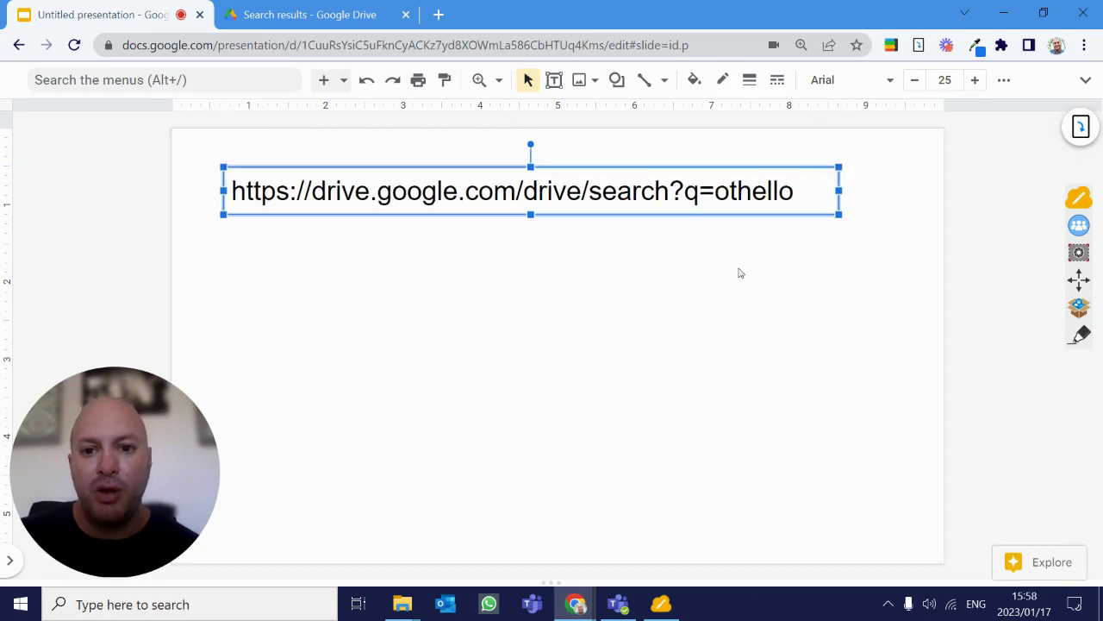
click(773, 244)
drag(794, 193, 722, 192)
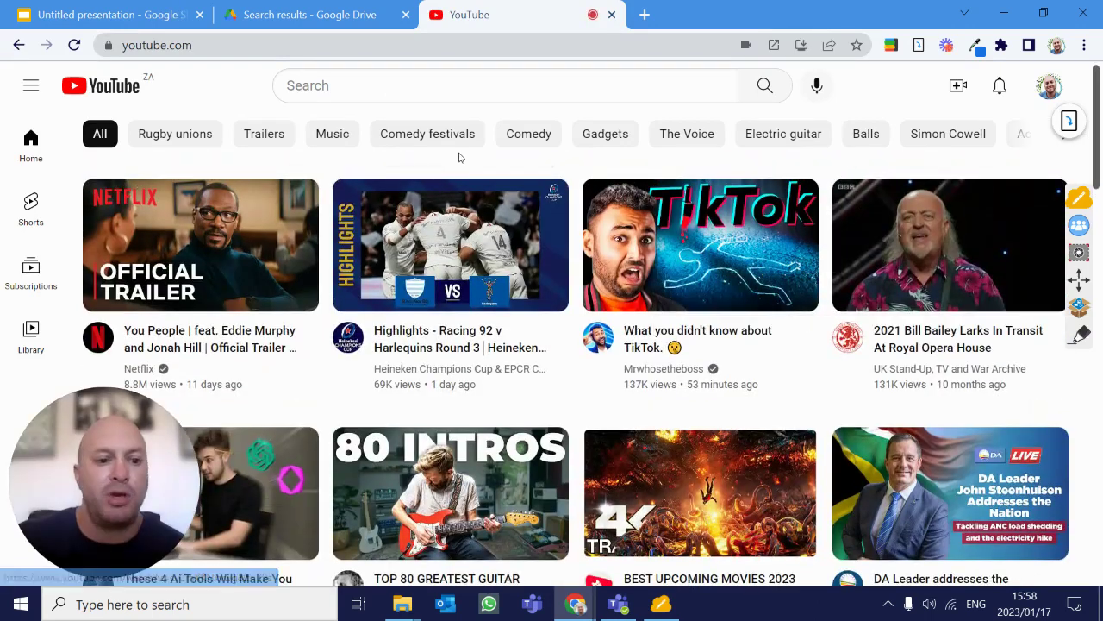
Search YouTube for "othello" and bring the results page URL to the untitled presentation
click(384, 85)
text(othello)
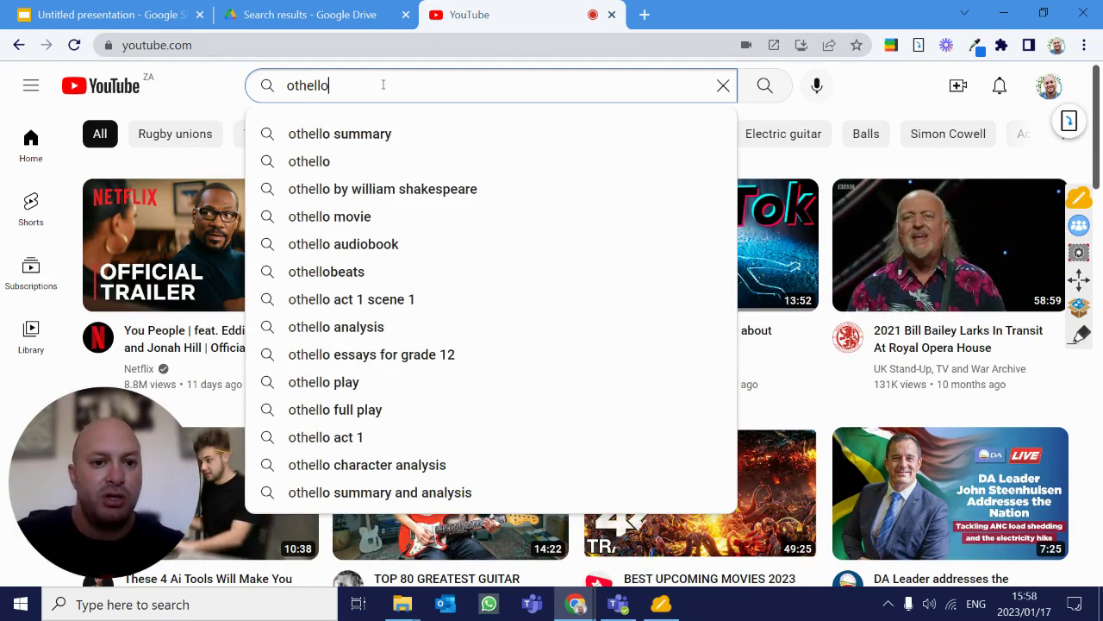
key(Return)
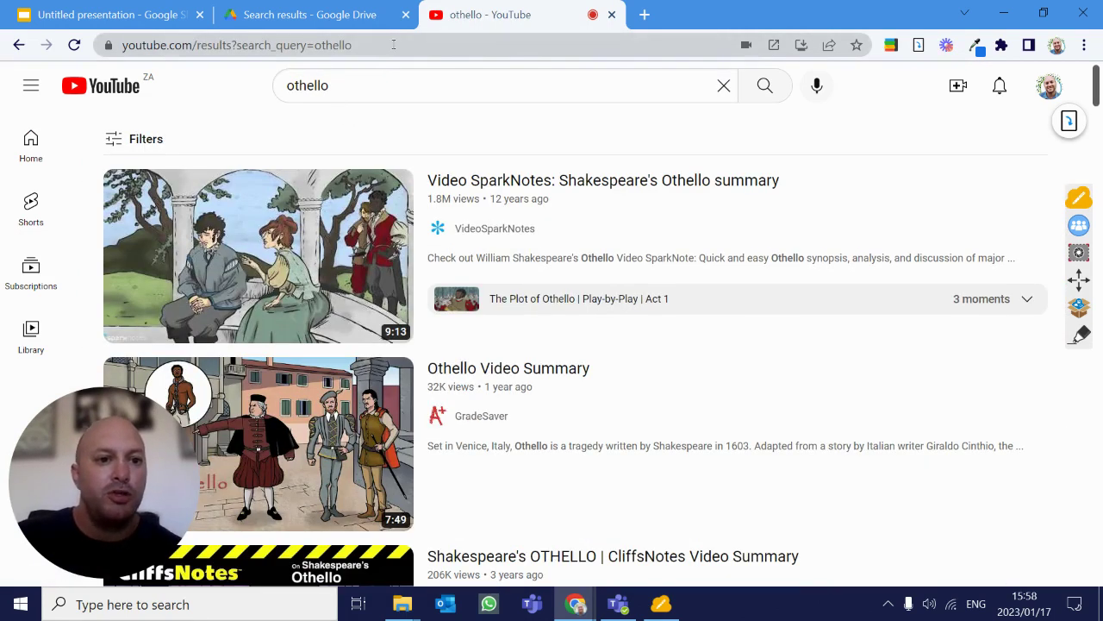
drag(393, 44, 119, 46)
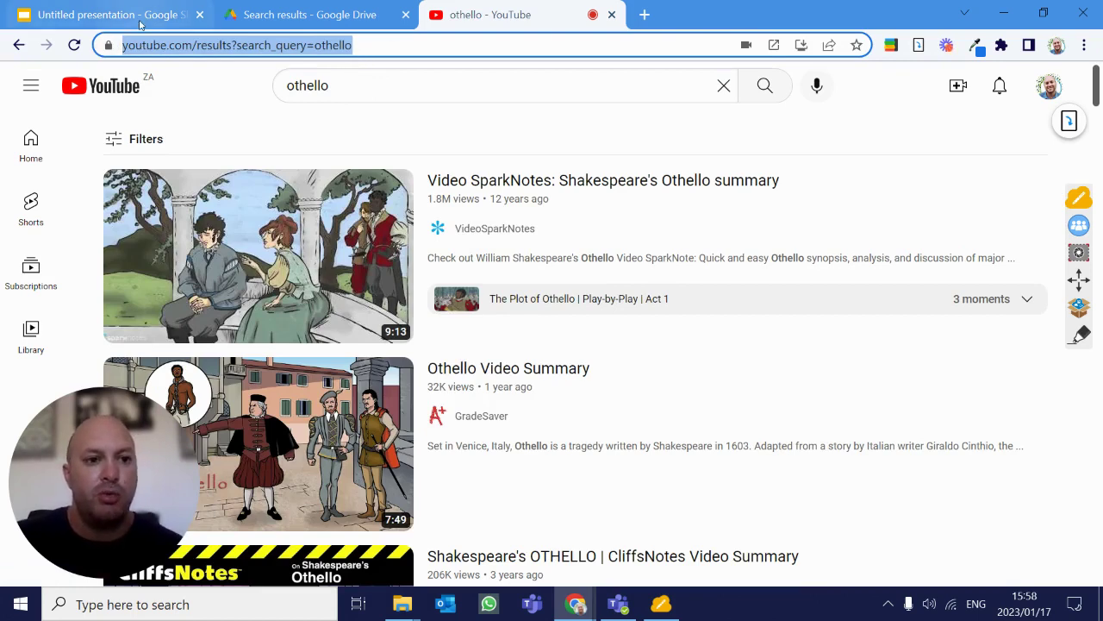
click(110, 14)
Underline the part of both URLs before the search term in magenta and circle each "othello" in red
drag(217, 221, 714, 224)
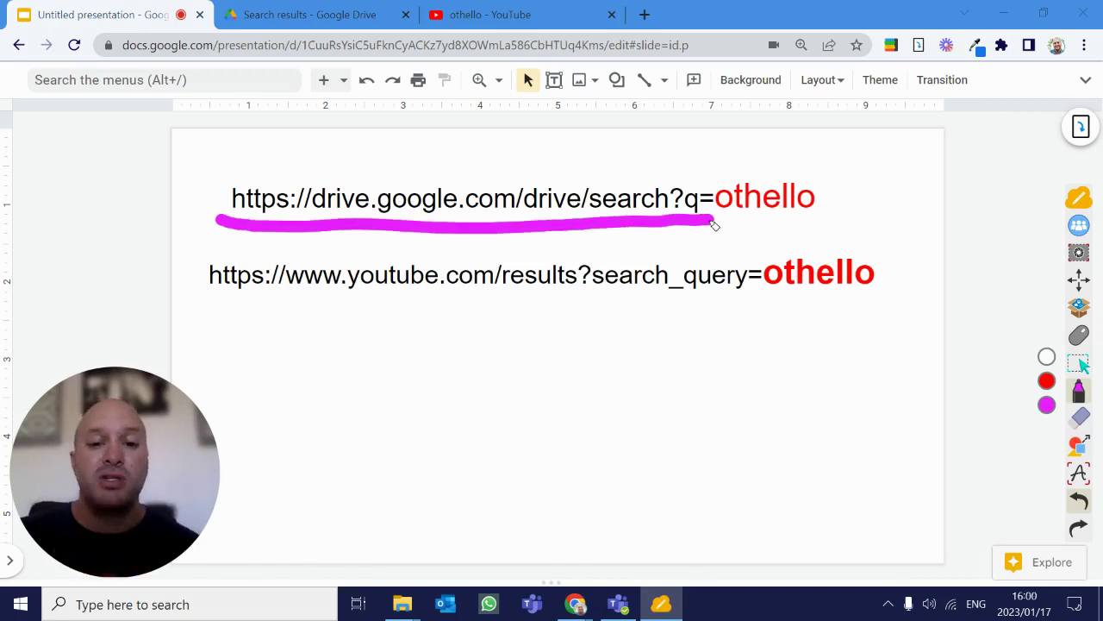
drag(204, 307, 762, 302)
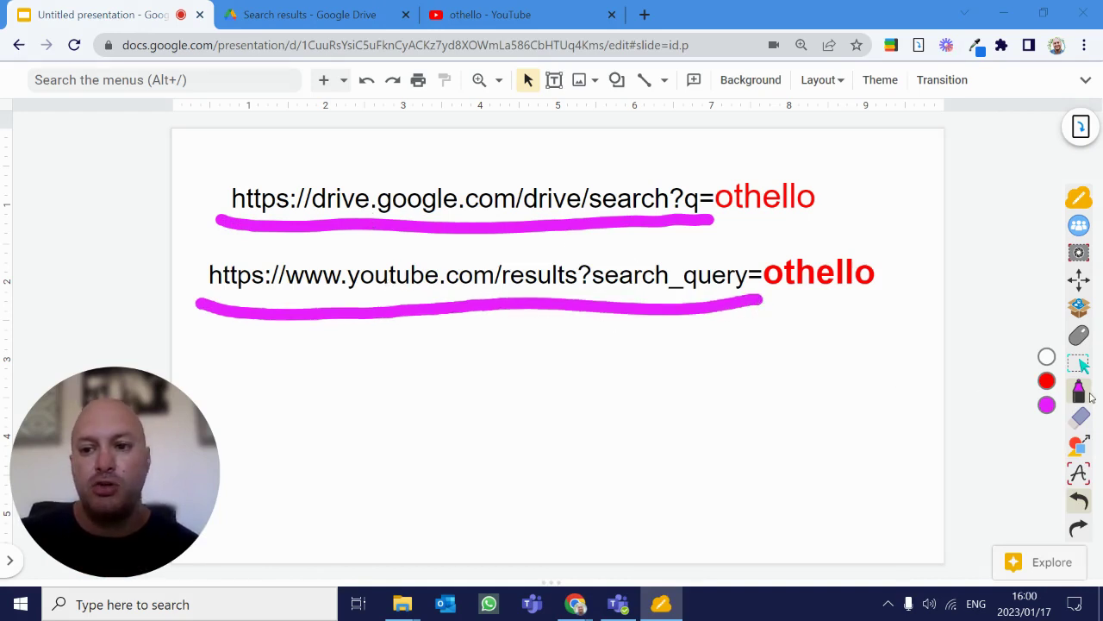
click(1048, 382)
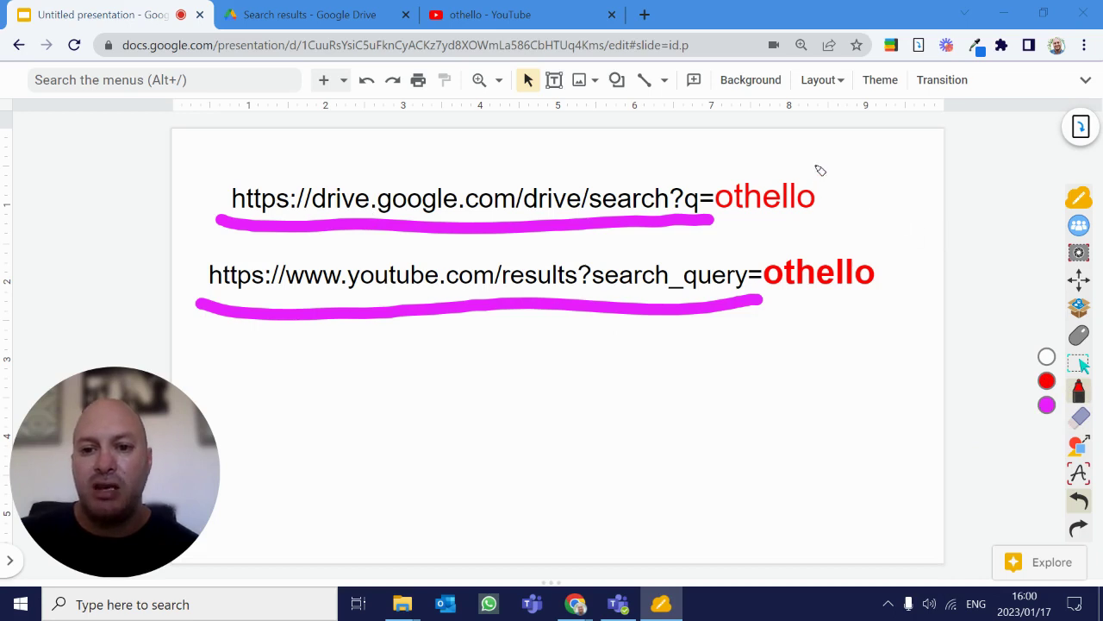
mouse_move(823, 156)
mouse_down()
mouse_move(761, 138)
mouse_move(692, 203)
mouse_move(776, 258)
mouse_move(837, 167)
mouse_move(824, 152)
mouse_up()
mouse_move(901, 295)
mouse_down()
mouse_move(778, 309)
mouse_move(795, 260)
mouse_move(896, 265)
mouse_move(902, 299)
mouse_up()
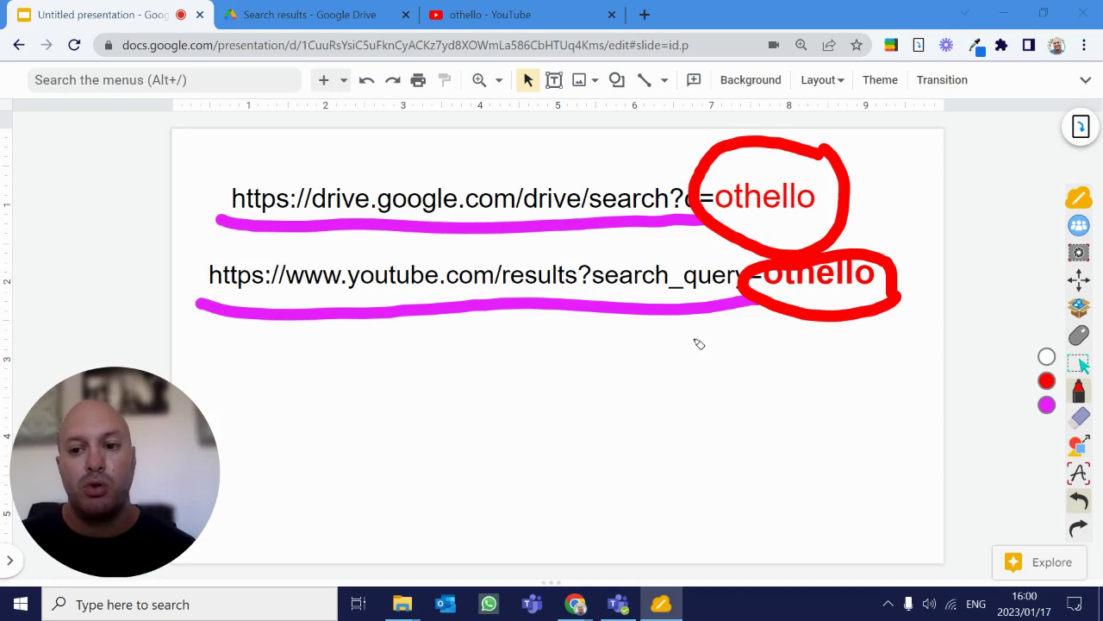
Erase all the pen annotations from the screen and leave drawing mode
click(1078, 419)
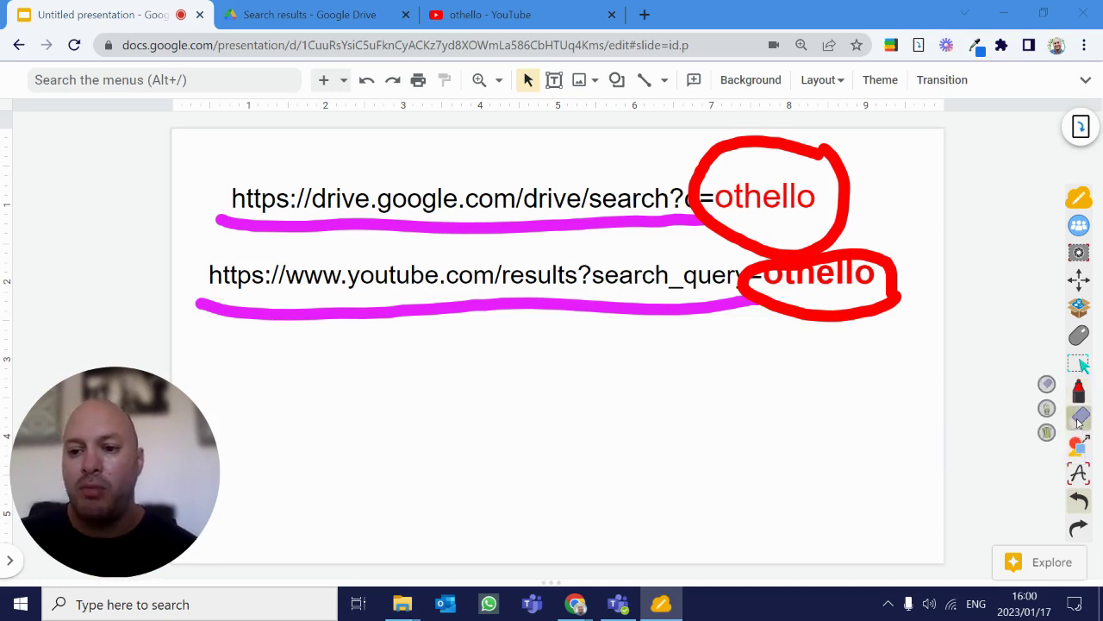
click(1048, 433)
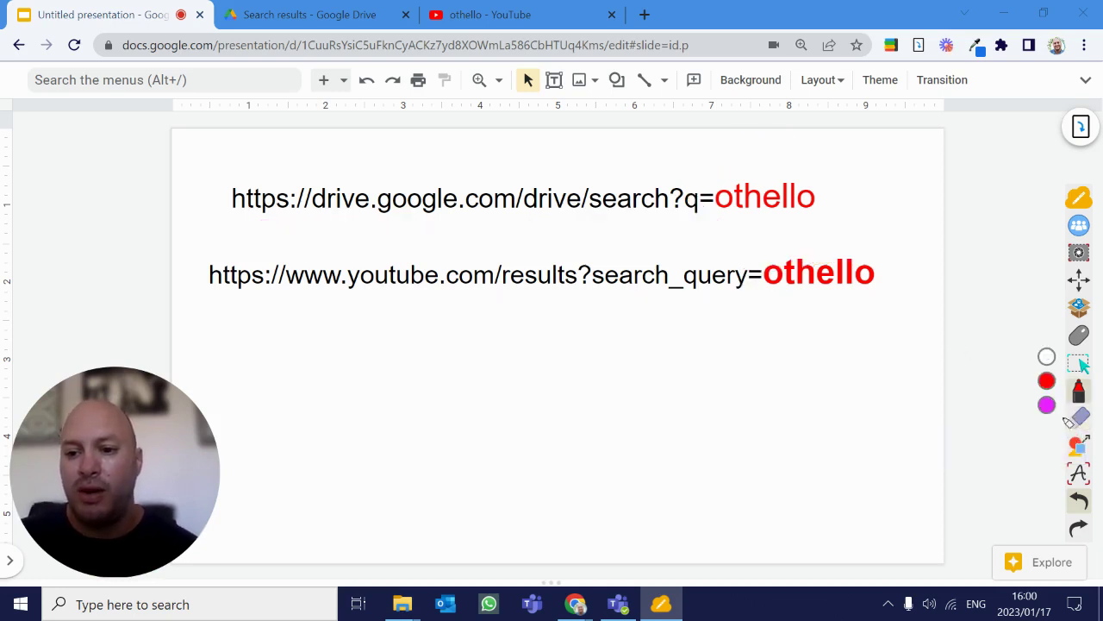
click(1080, 363)
click(1078, 336)
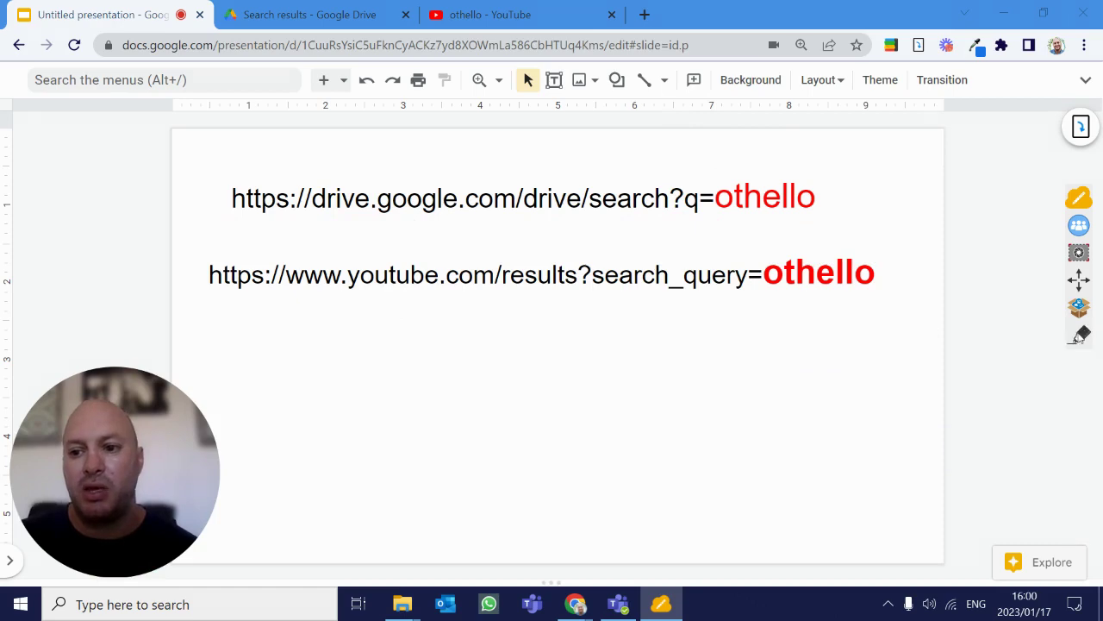
Open freepik.com in a new browser tab
click(645, 15)
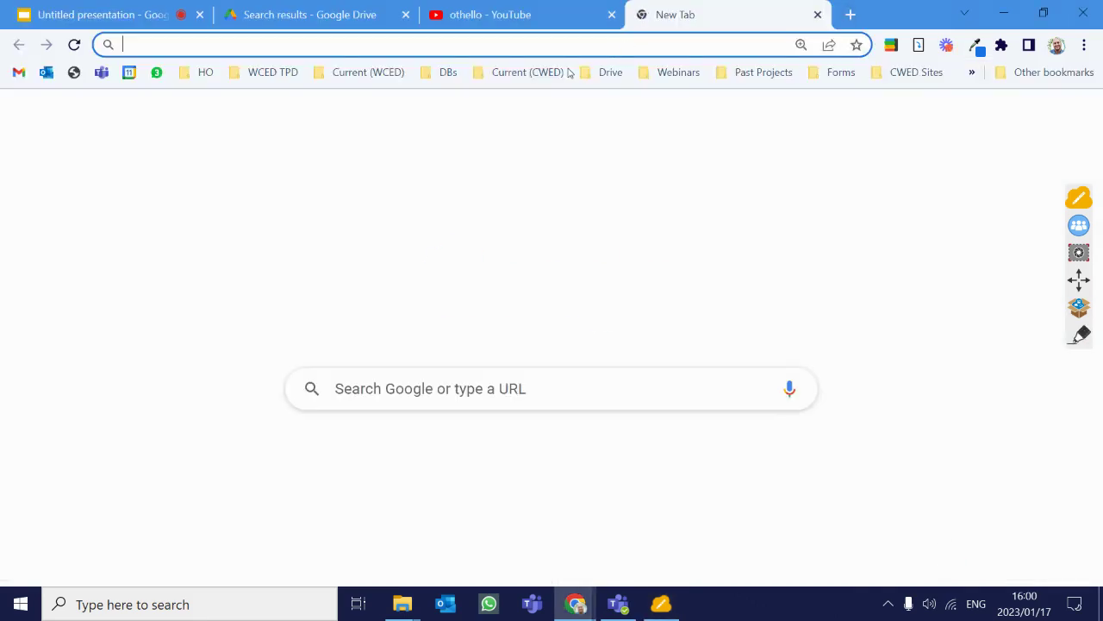
text(freep)
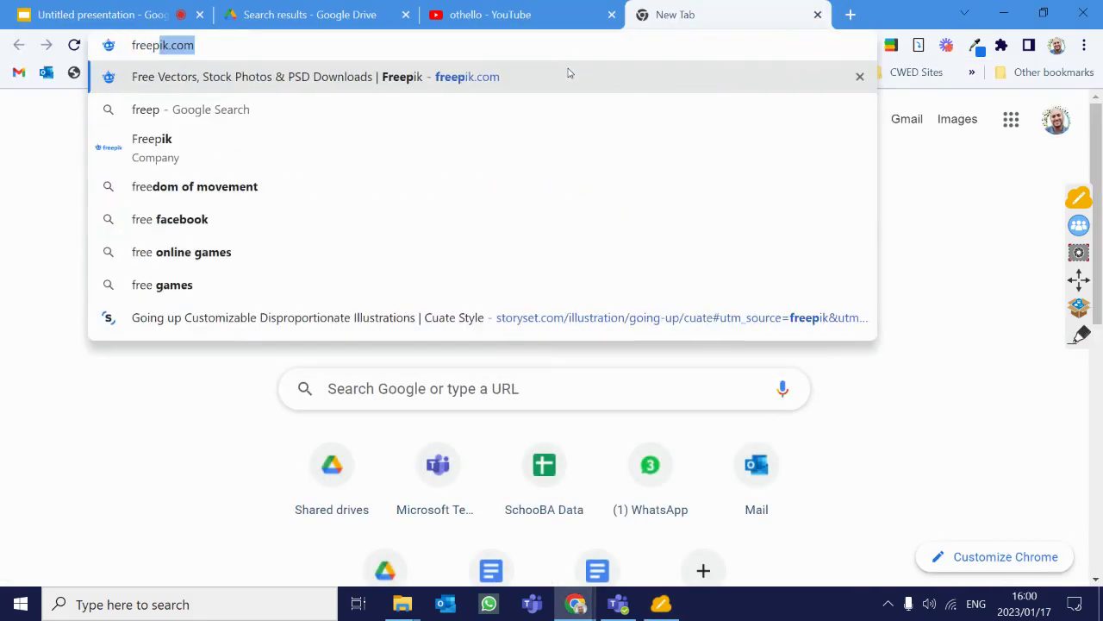
text(ik.com)
key(Return)
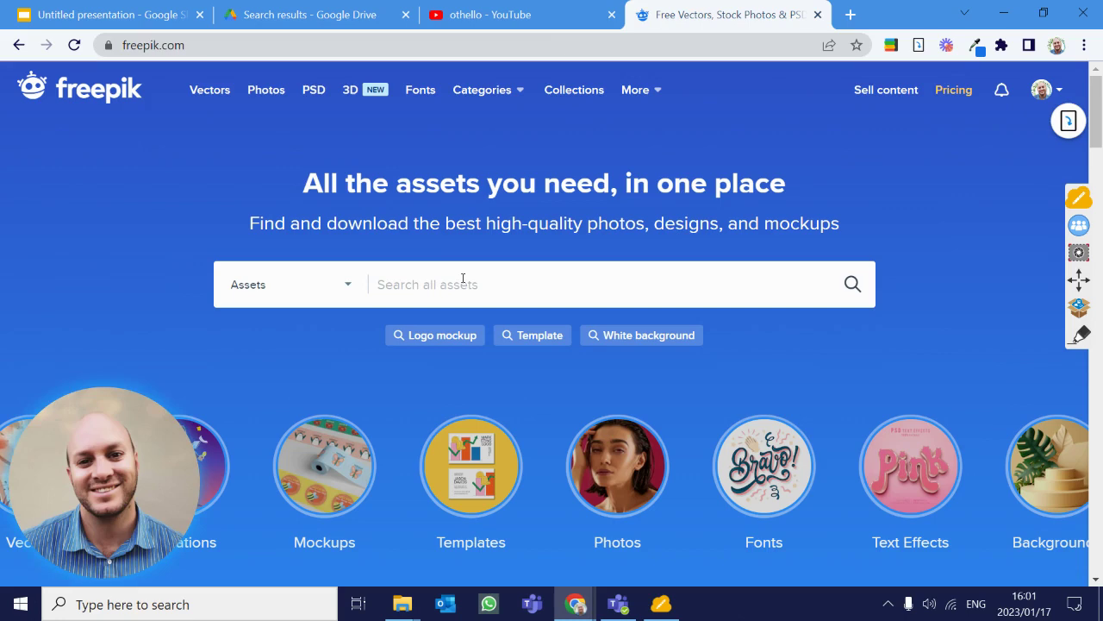
Search all Freepik assets for "children playing"
text(childre)
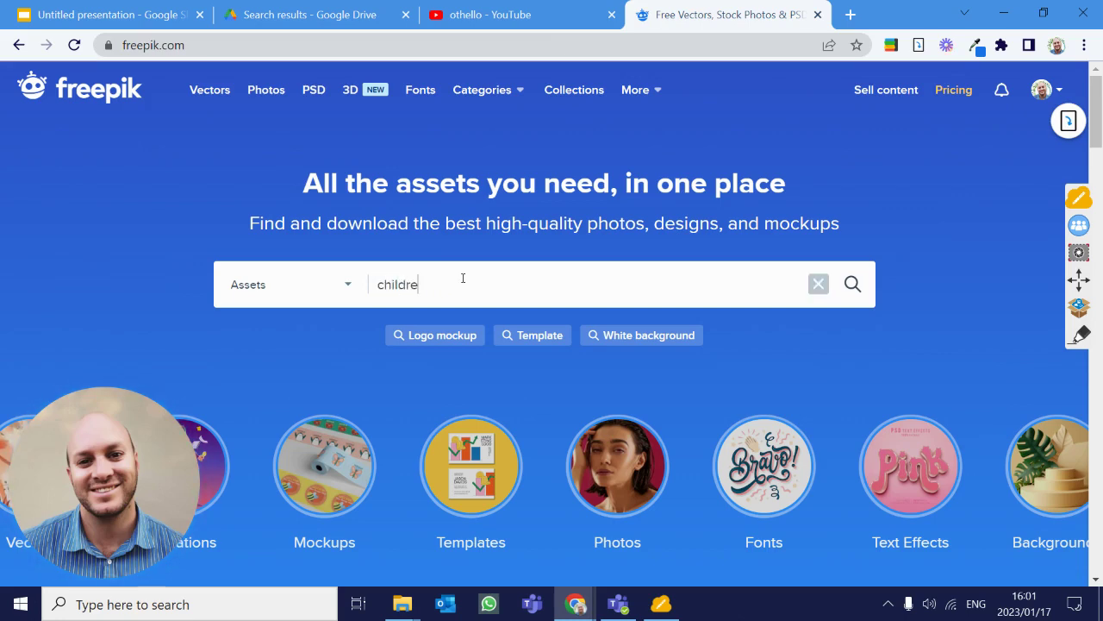
text(n playing)
key(Return)
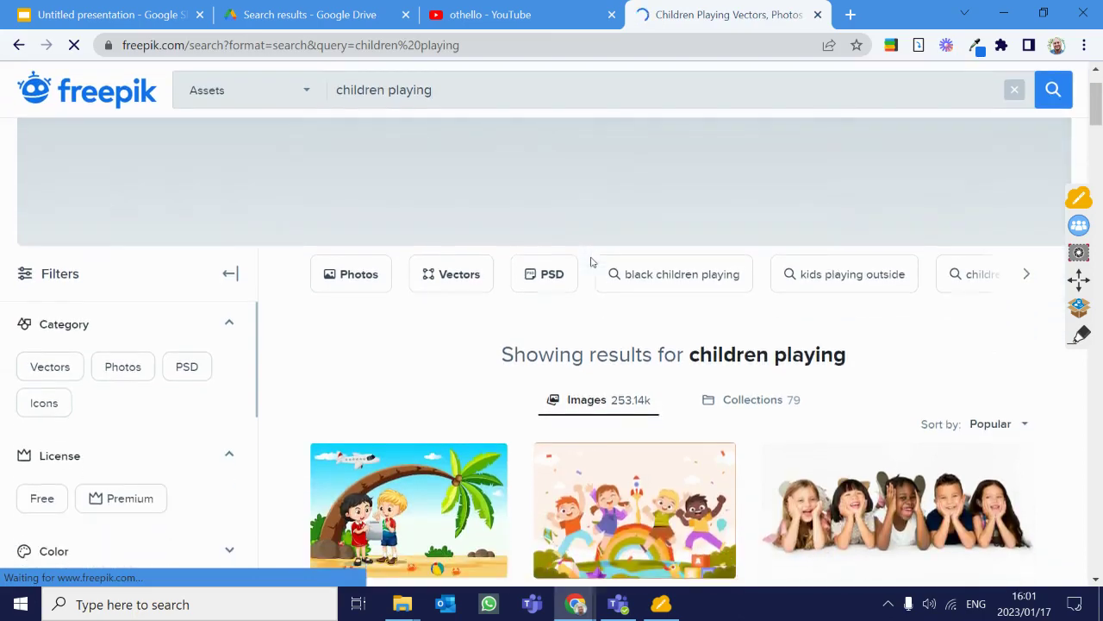
Look through the "children playing" results and copy the Freepik search page's URL
scroll(1075, 421, down, 3)
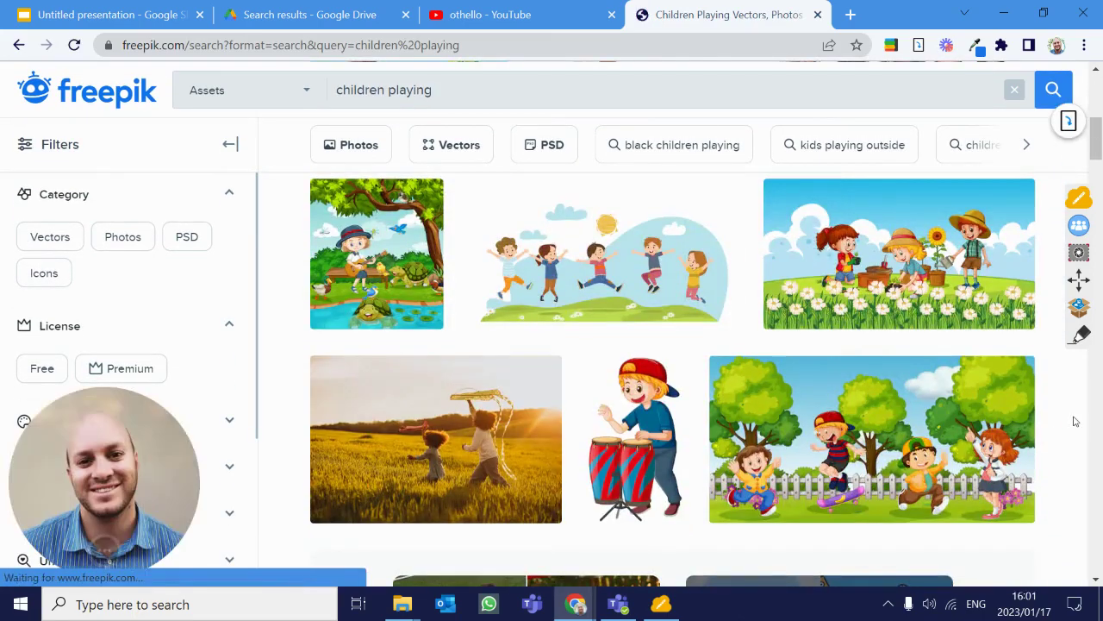
scroll(1075, 421, down, 6)
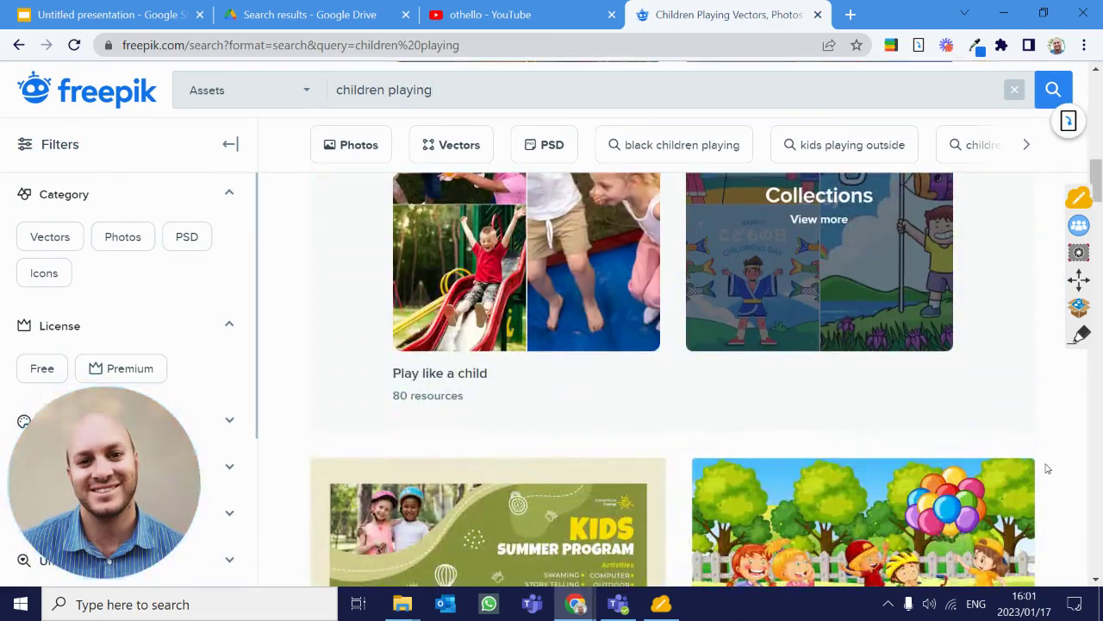
scroll(1047, 468, up, 9)
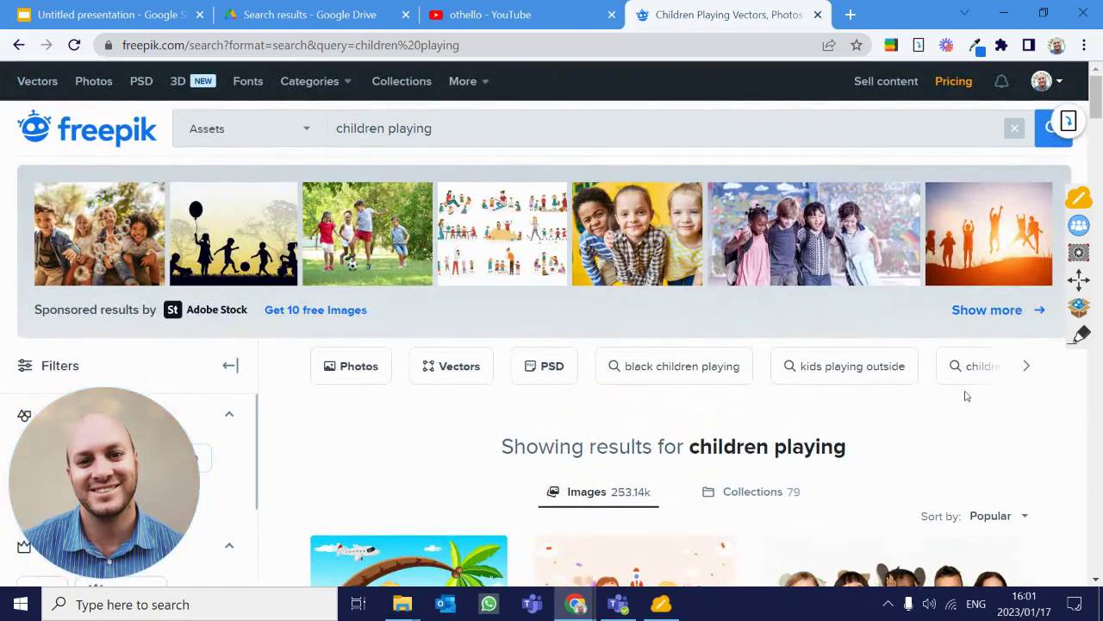
drag(489, 45, 133, 50)
key(ctrl+c)
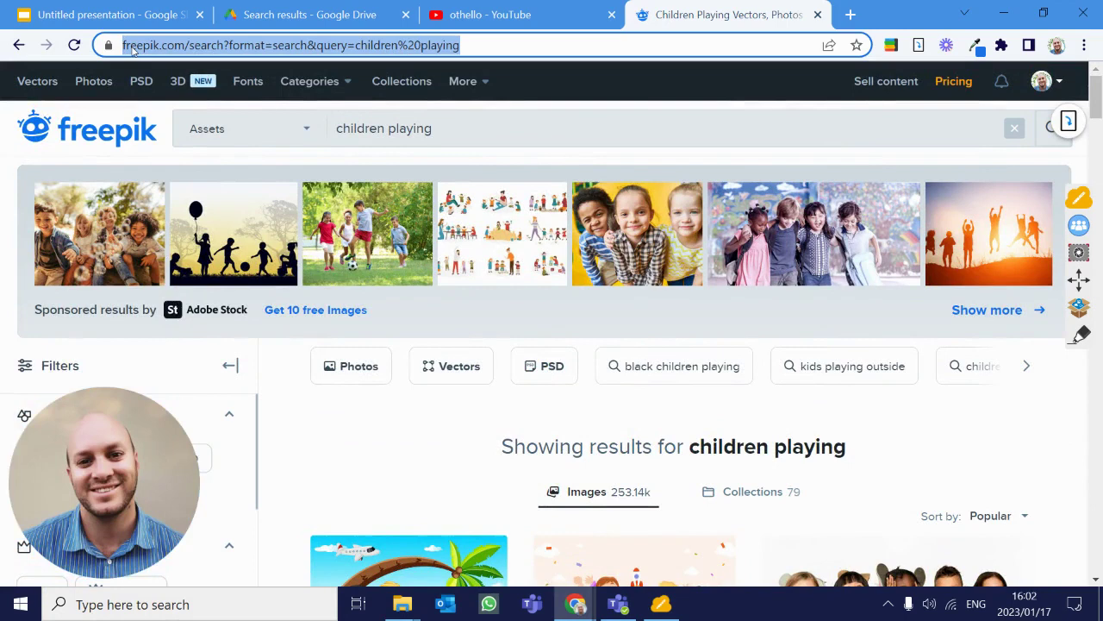
Add the Freepik search URL to the slide below the YouTube URL, with "children%20playing" in bold red
click(92, 18)
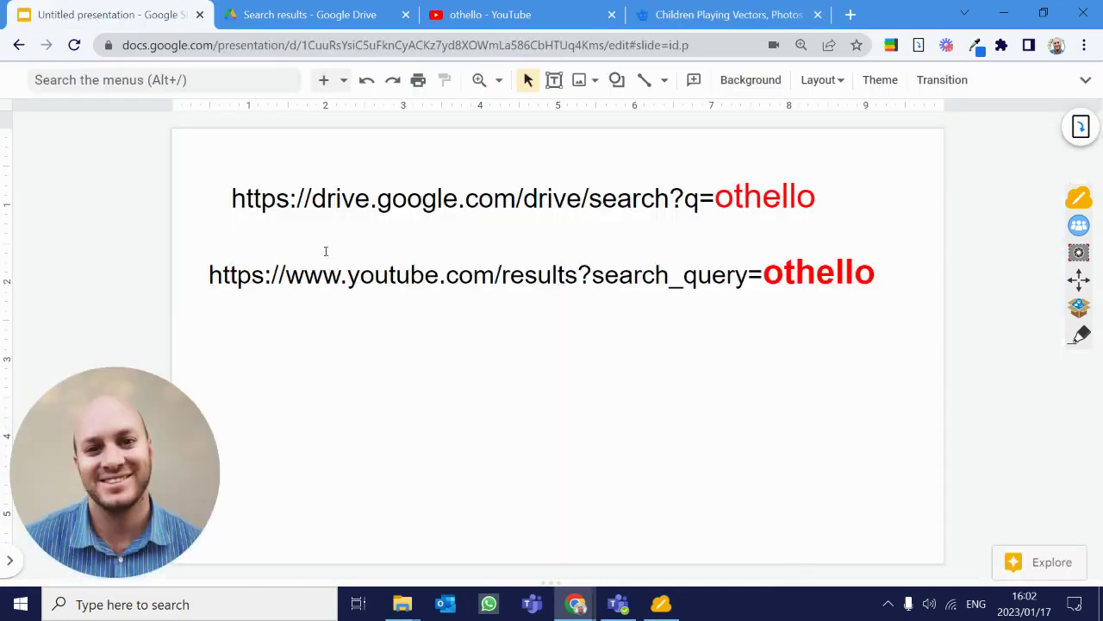
key(ctrl+v)
click(520, 454)
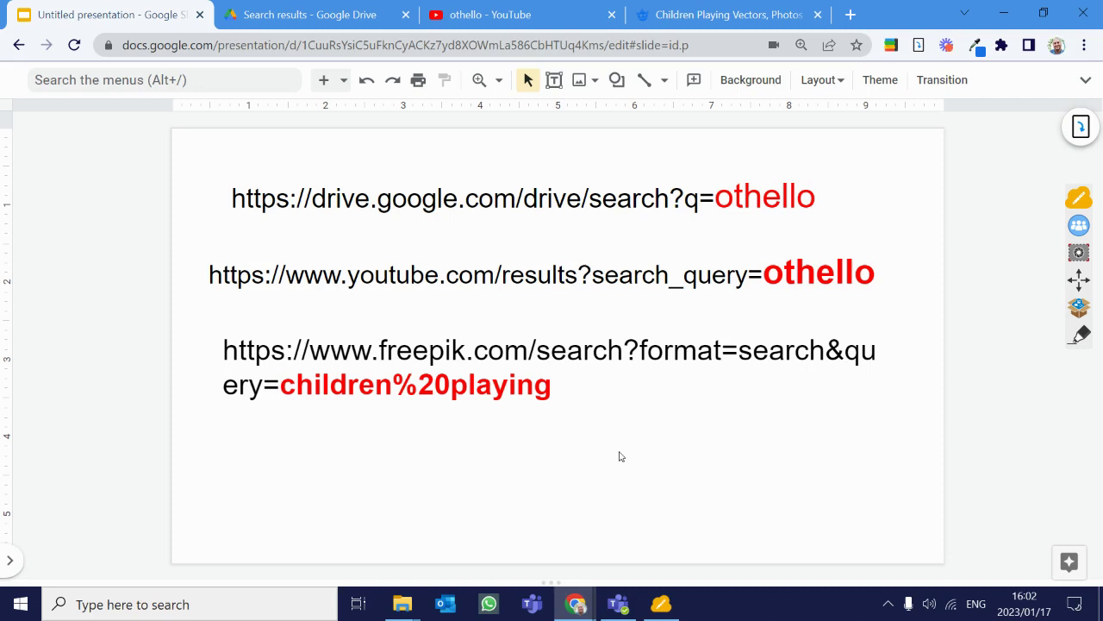
Draw a red arrow pointing to the browser's three-dot menu with the annotation pen and leave drawing mode
click(1078, 334)
click(1080, 389)
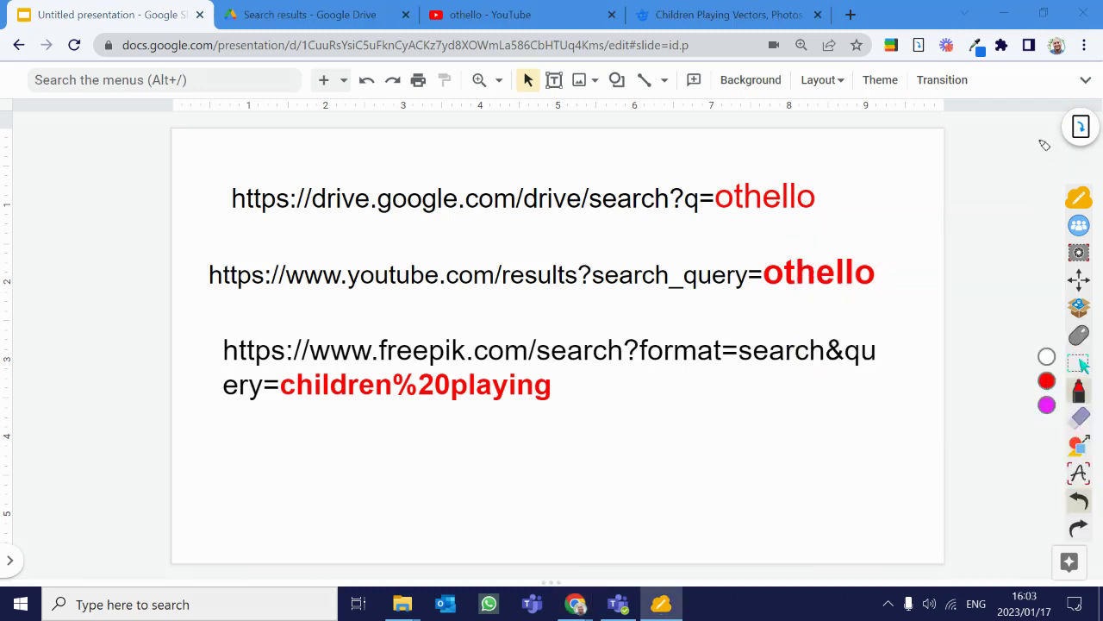
mouse_move(993, 184)
mouse_down()
mouse_move(1079, 54)
mouse_move(1085, 86)
mouse_up()
click(1086, 340)
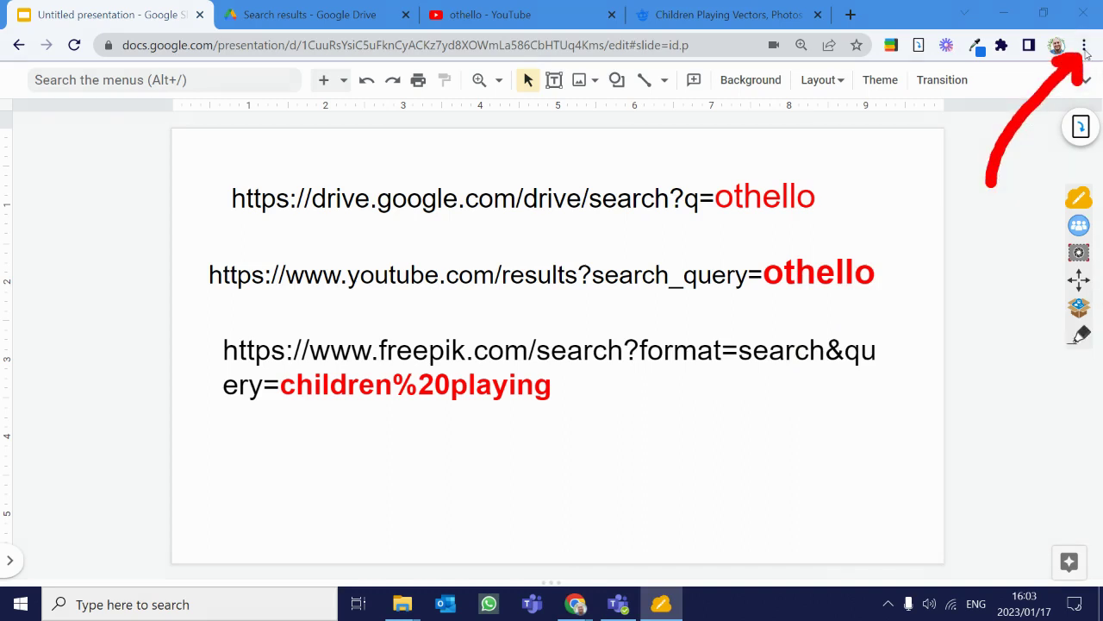
Open Chrome's settings and mark the Search engine category with a red pen arrow
click(1085, 45)
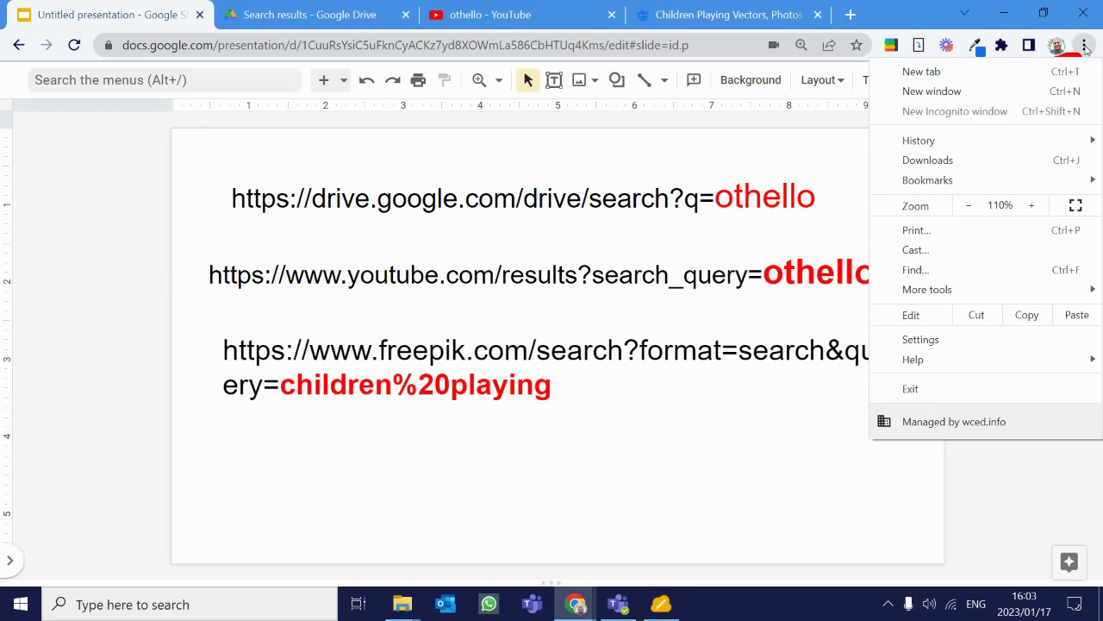
click(941, 341)
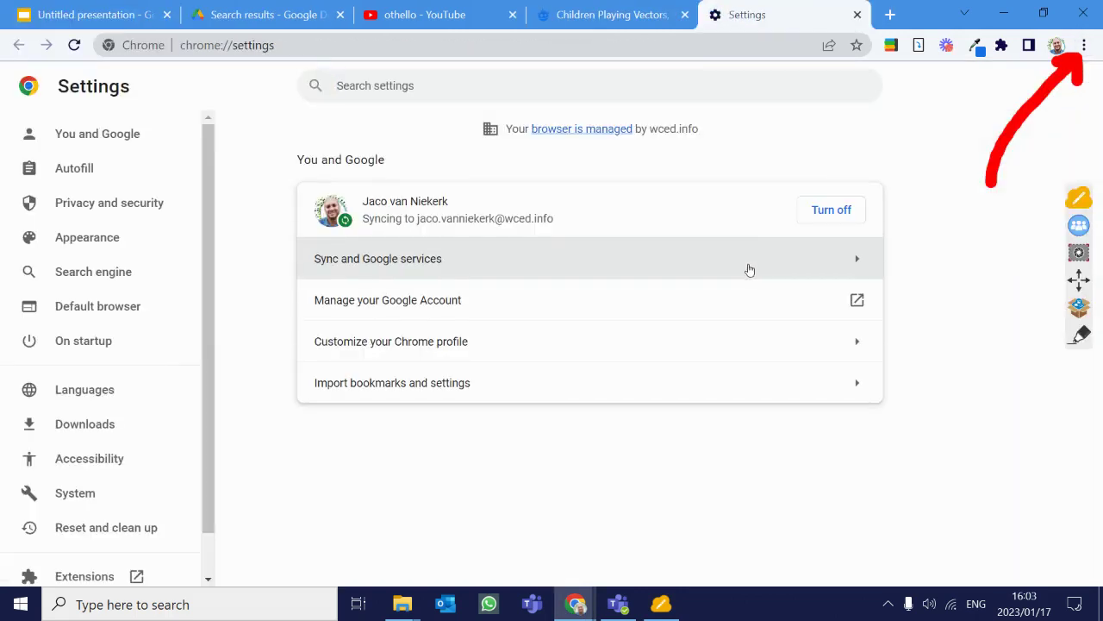
click(1081, 336)
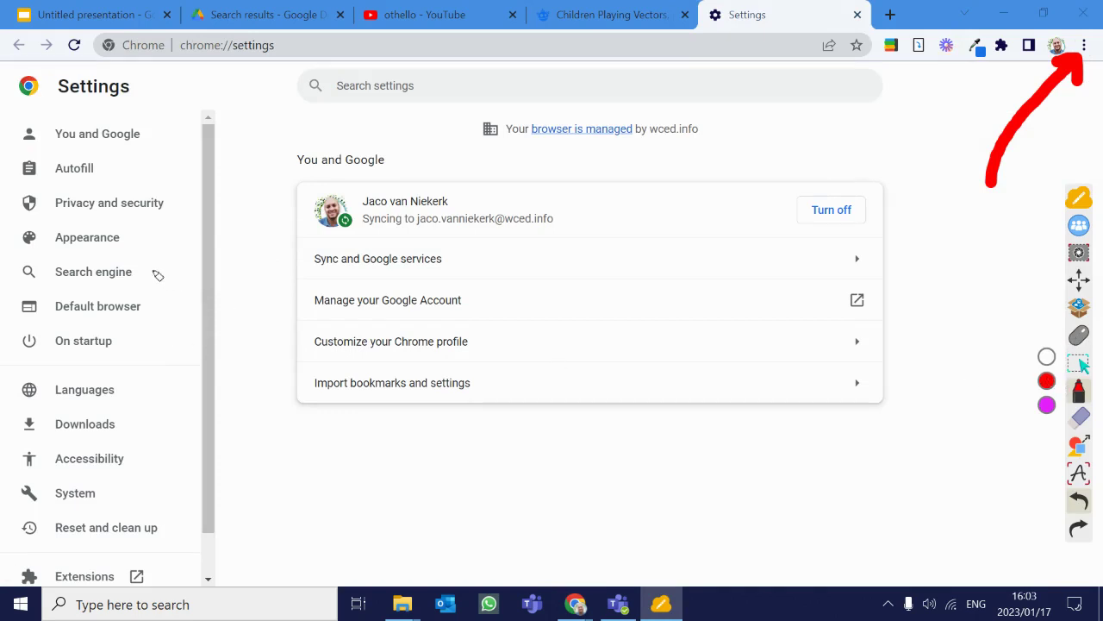
mouse_move(147, 272)
mouse_down()
mouse_move(236, 273)
mouse_move(178, 256)
mouse_move(166, 282)
mouse_up()
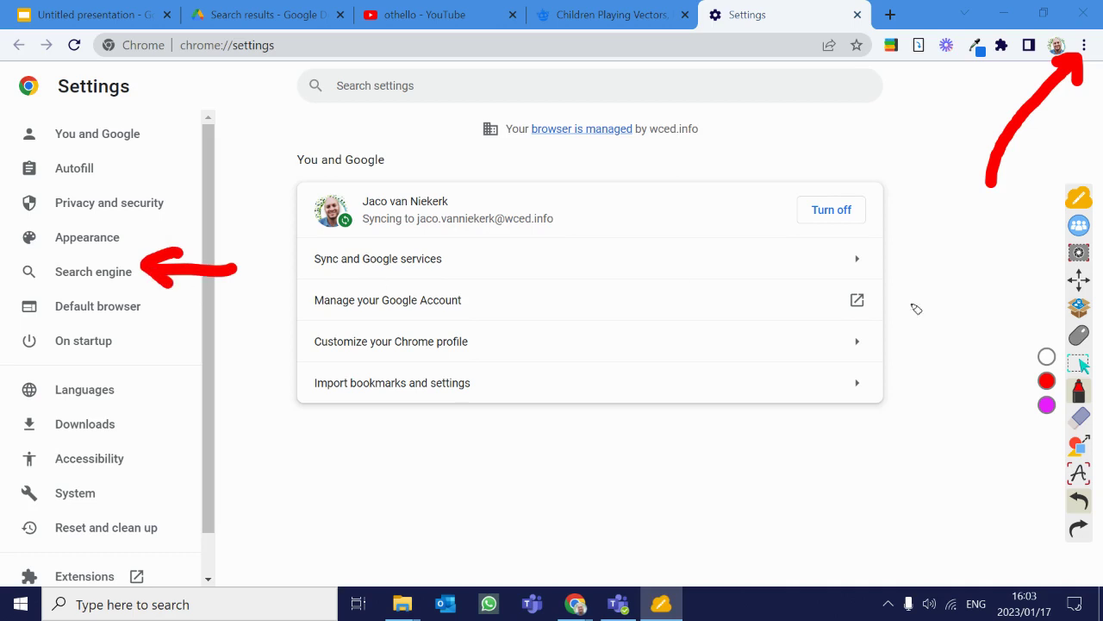
click(1079, 336)
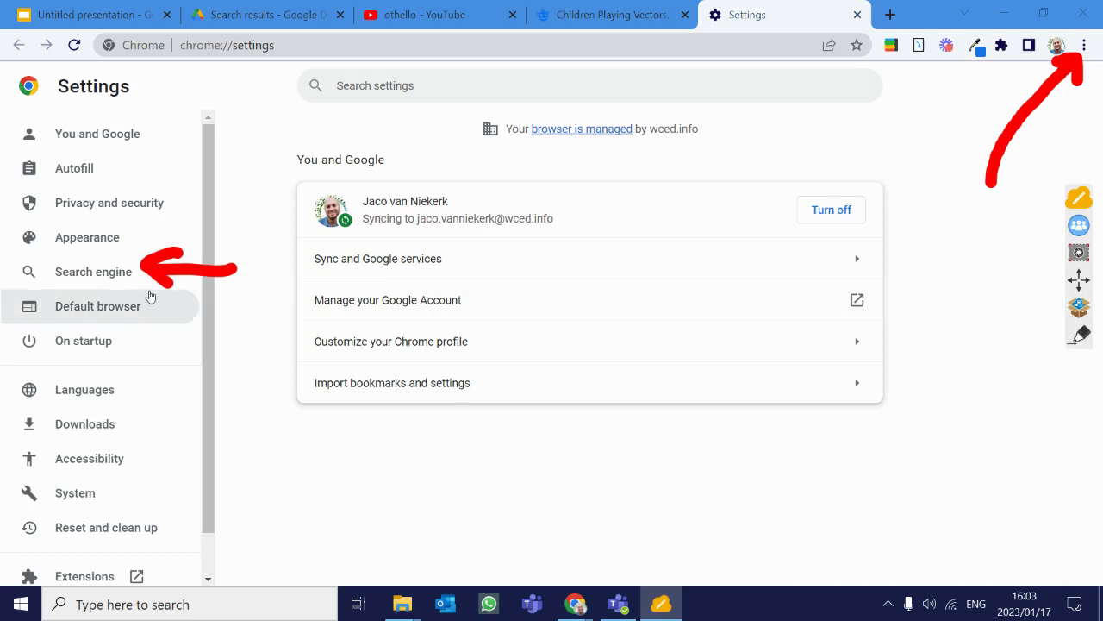
Go to the Site search section of the "Manage search engines and site search" settings
click(110, 272)
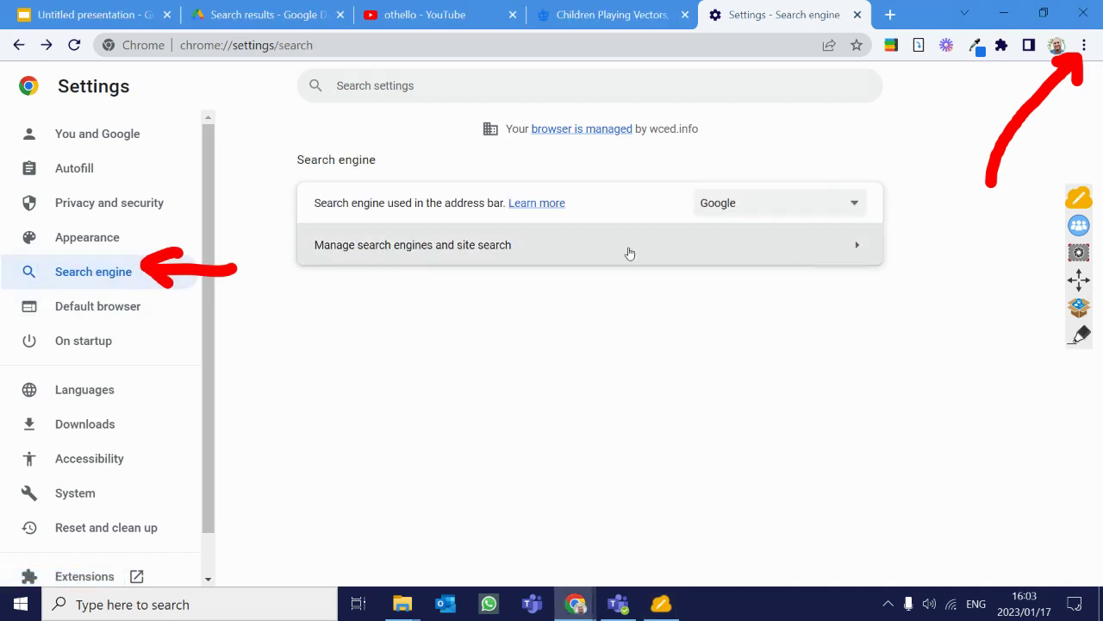
click(556, 249)
scroll(556, 246, down, 6)
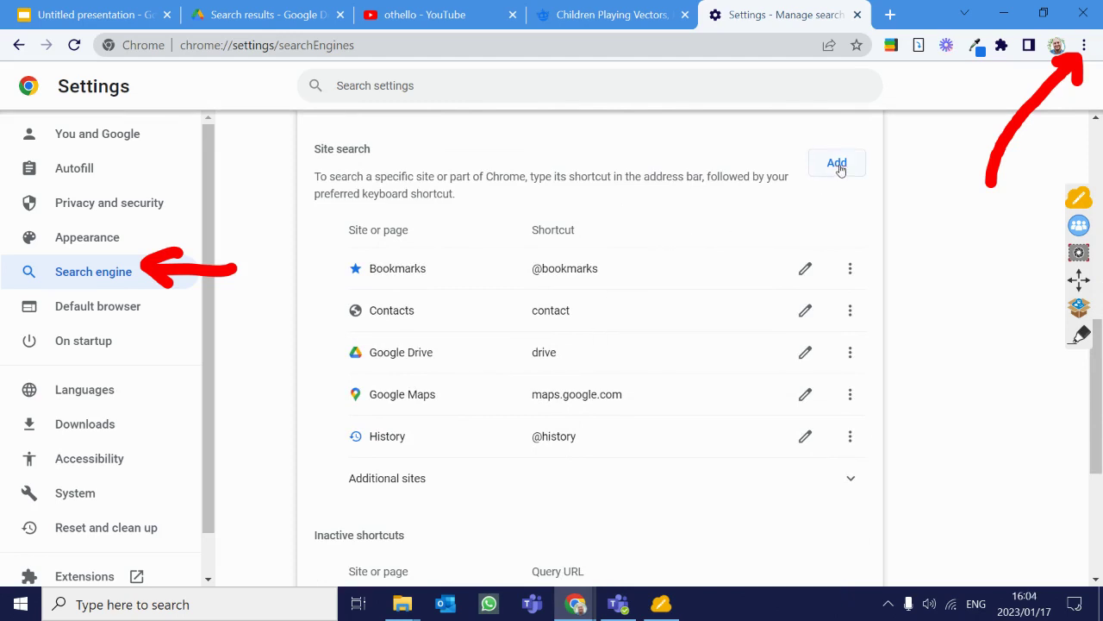
Start adding a site search engine named "YouTube" with the shortcut "youtube"
click(837, 164)
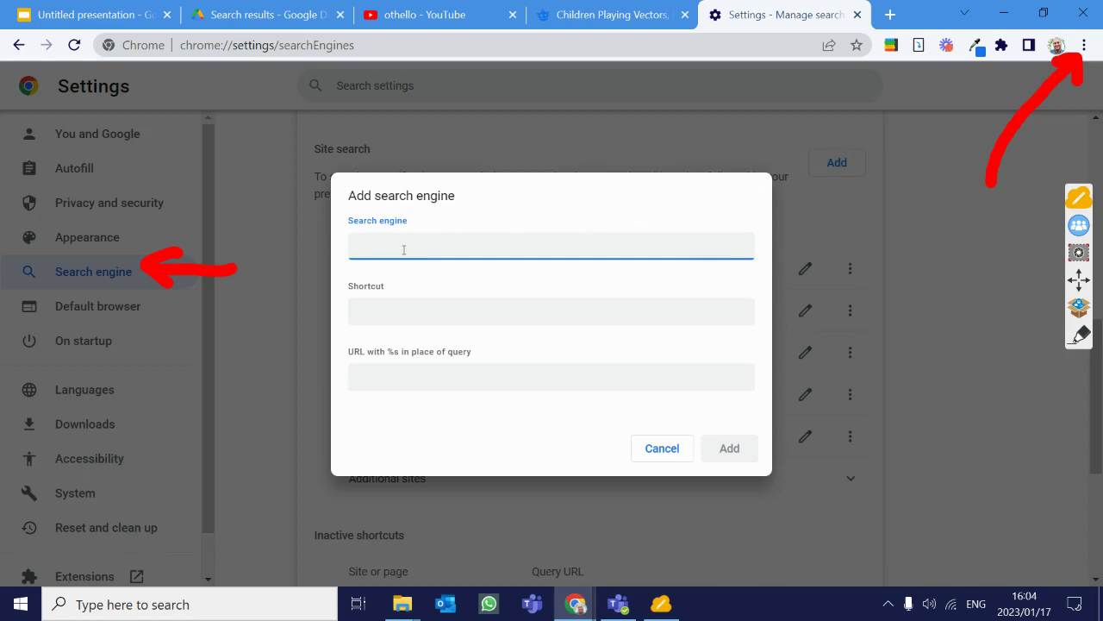
text(YouTube)
key(Tab)
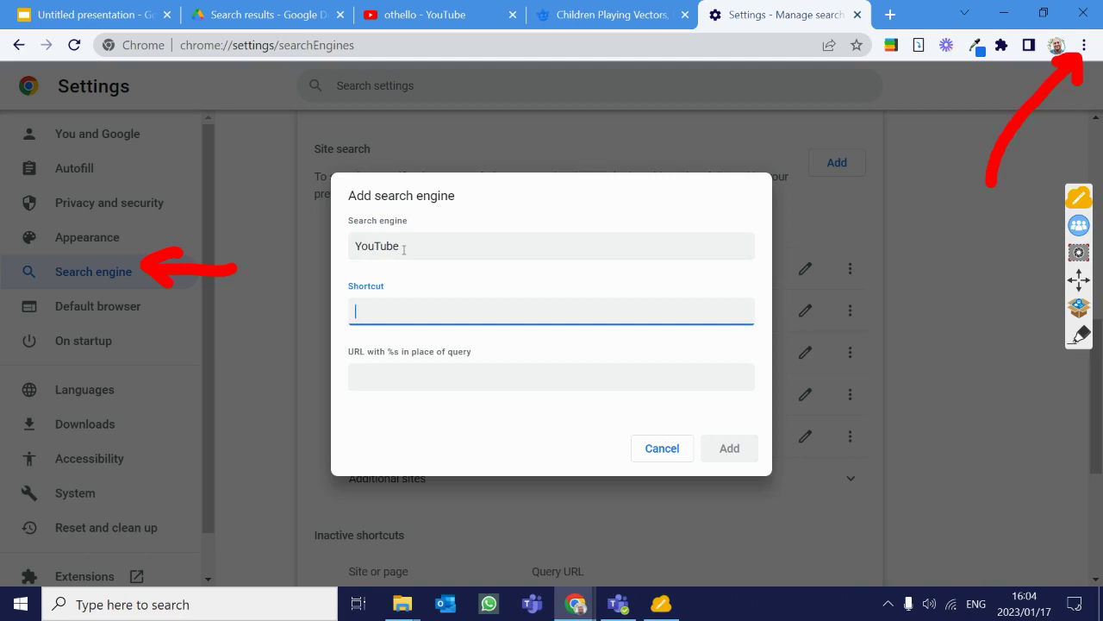
text(youtube)
key(BackSpace)
key(BackSpace)
key(BackSpace)
key(BackSpace)
key(BackSpace)
text(YT)
key(BackSpace)
key(BackSpace)
text(youtube)
Compare the URLs on the slide with the search engine form's "URL with %s in place of query" requirement
click(74, 16)
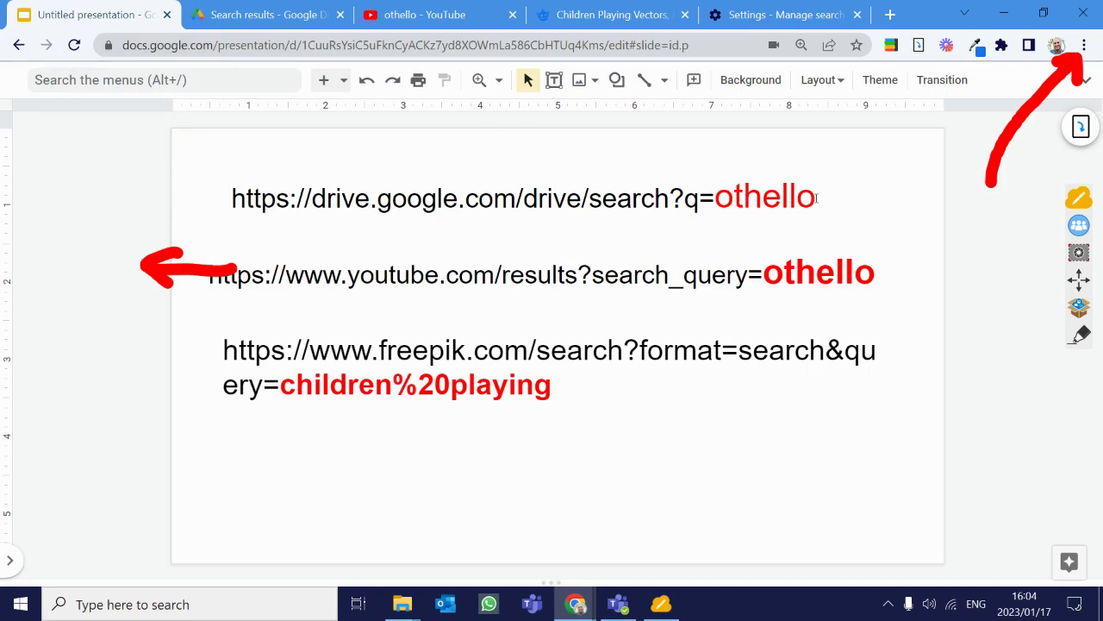
click(723, 15)
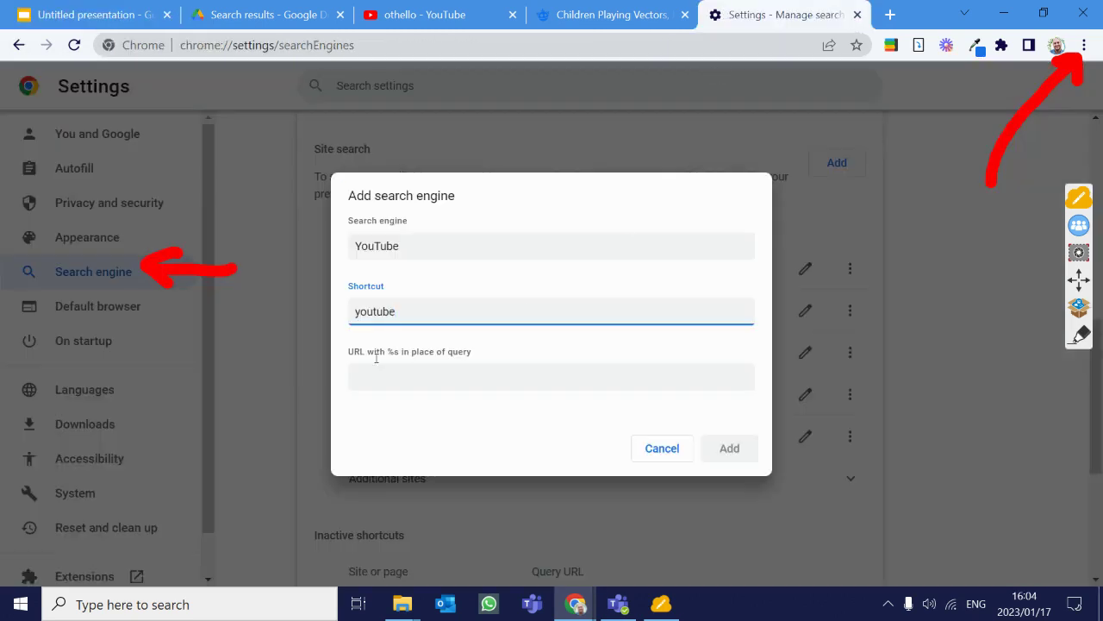
drag(349, 351, 479, 354)
click(423, 353)
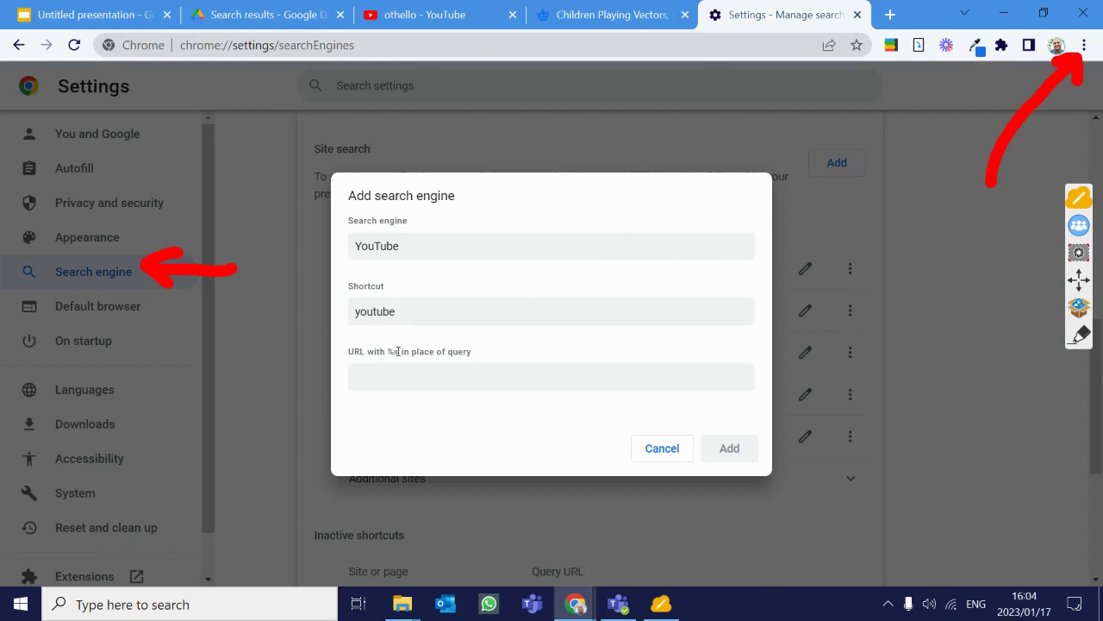
drag(394, 352, 389, 349)
click(399, 351)
Replace "othello" with "%s" in both the Google Drive and the YouTube URL on the slide
click(100, 17)
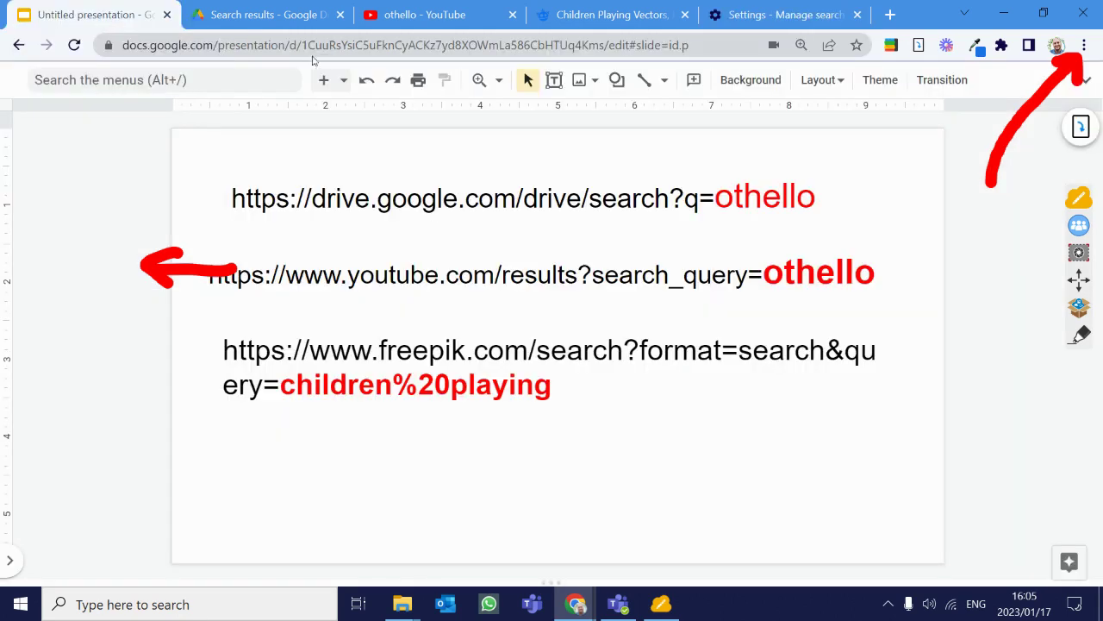
double_click(773, 196)
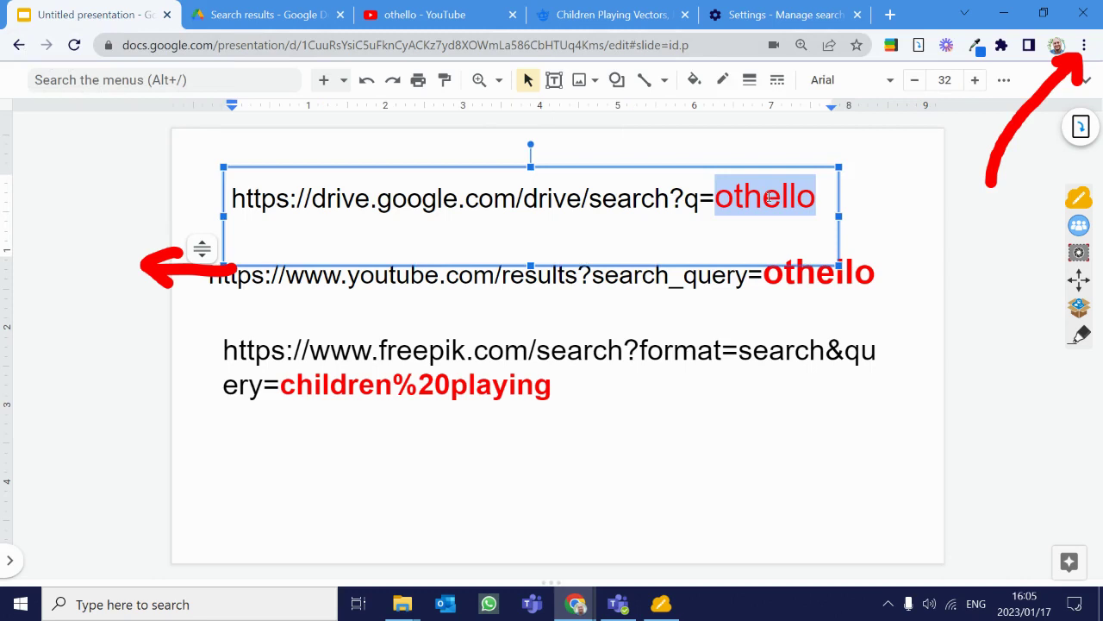
text(%s)
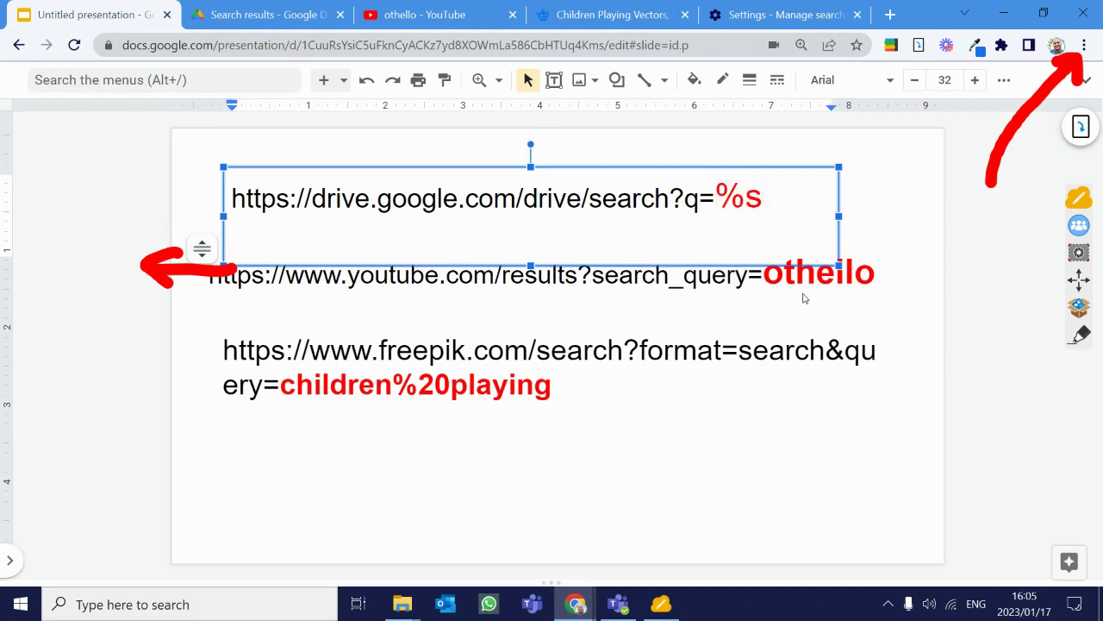
click(875, 270)
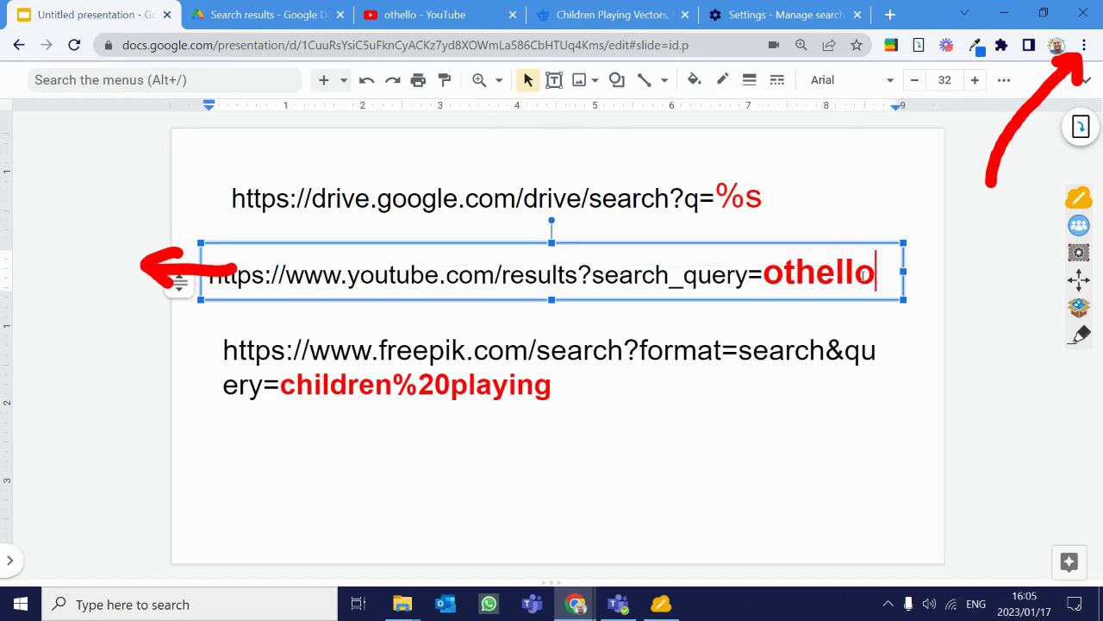
double_click(845, 273)
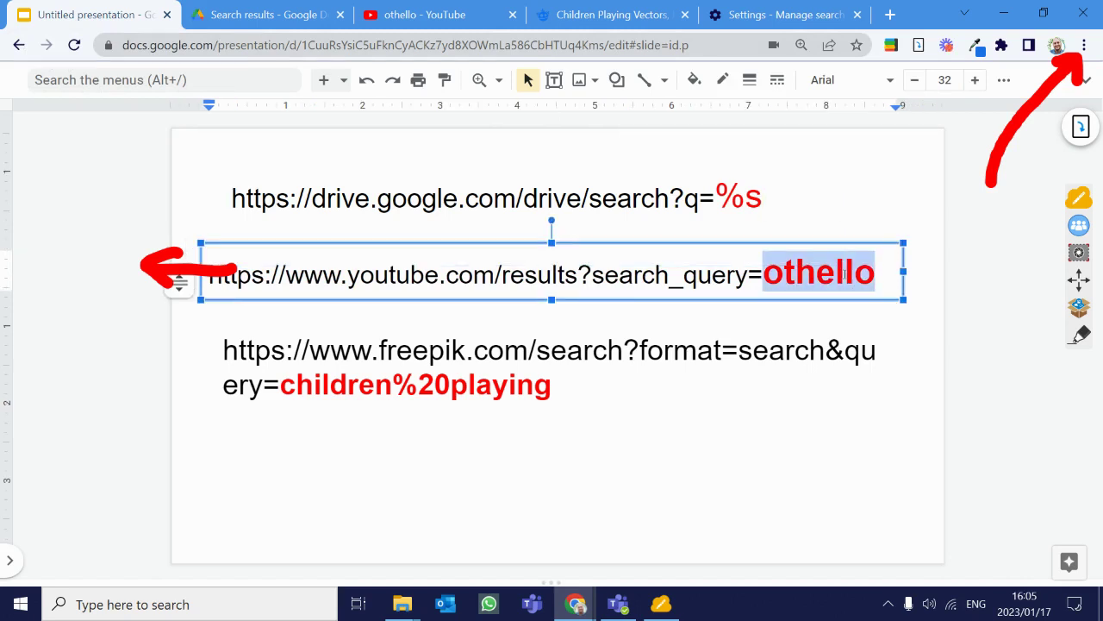
text(%S)
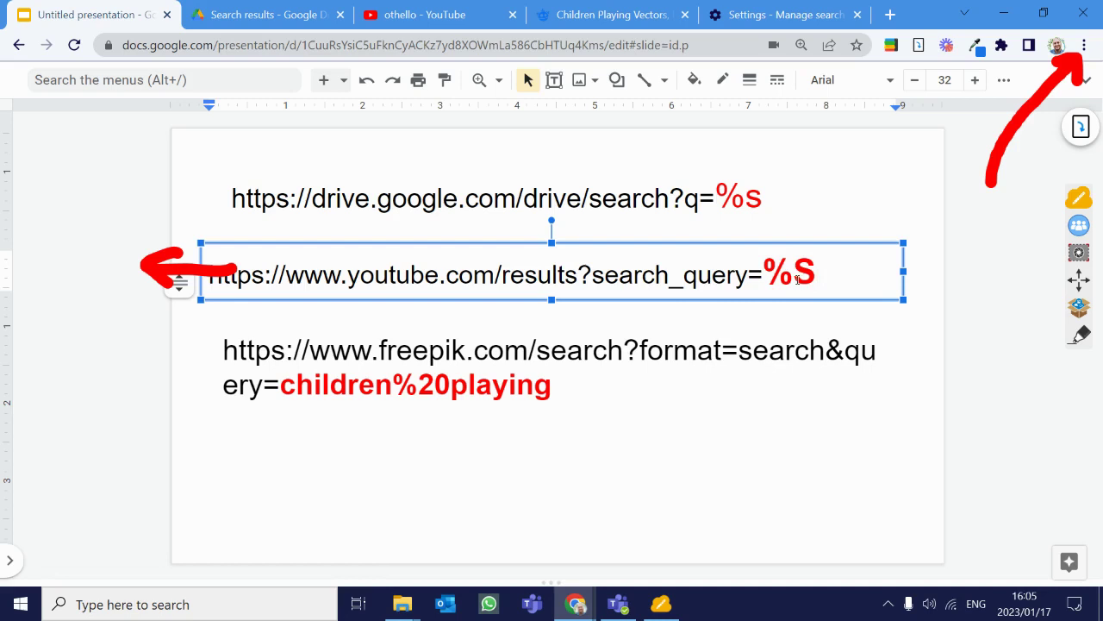
key(BackSpace)
text(s)
click(352, 386)
drag(554, 388, 281, 388)
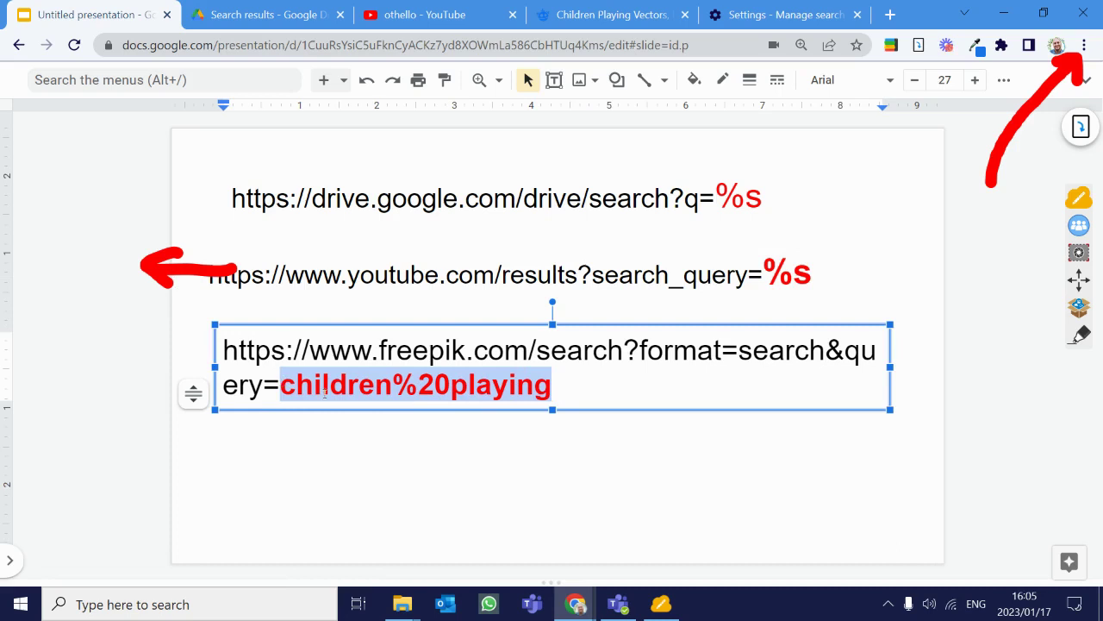
text(%s)
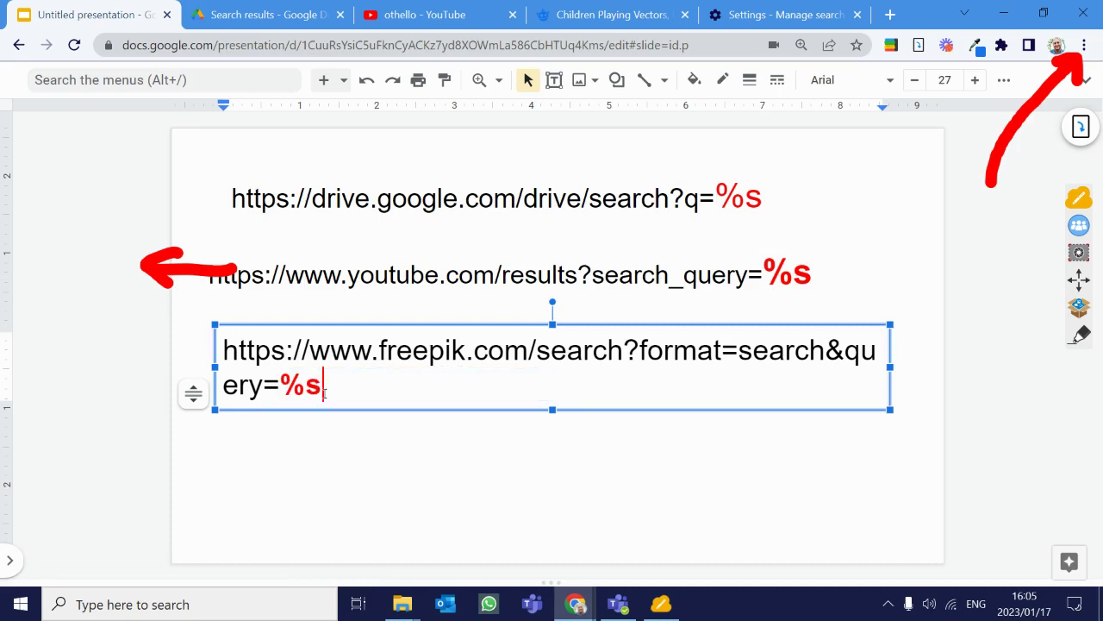
key(ctrl+z)
Replace the whole "children%20playing" term in the Freepik URL with "%s"
click(434, 385)
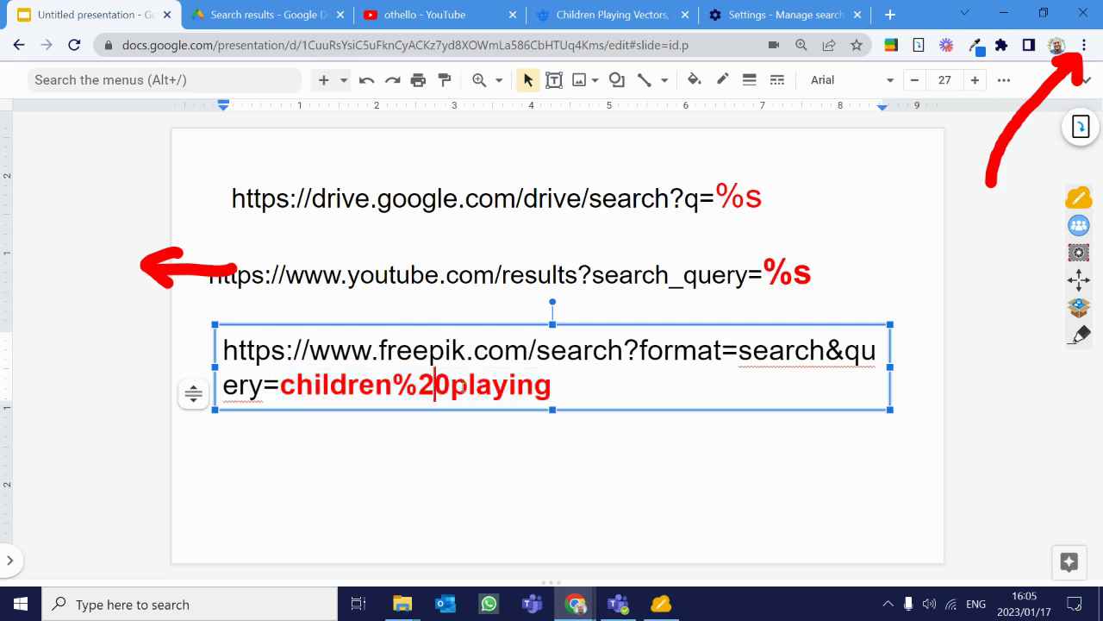
drag(394, 386, 450, 386)
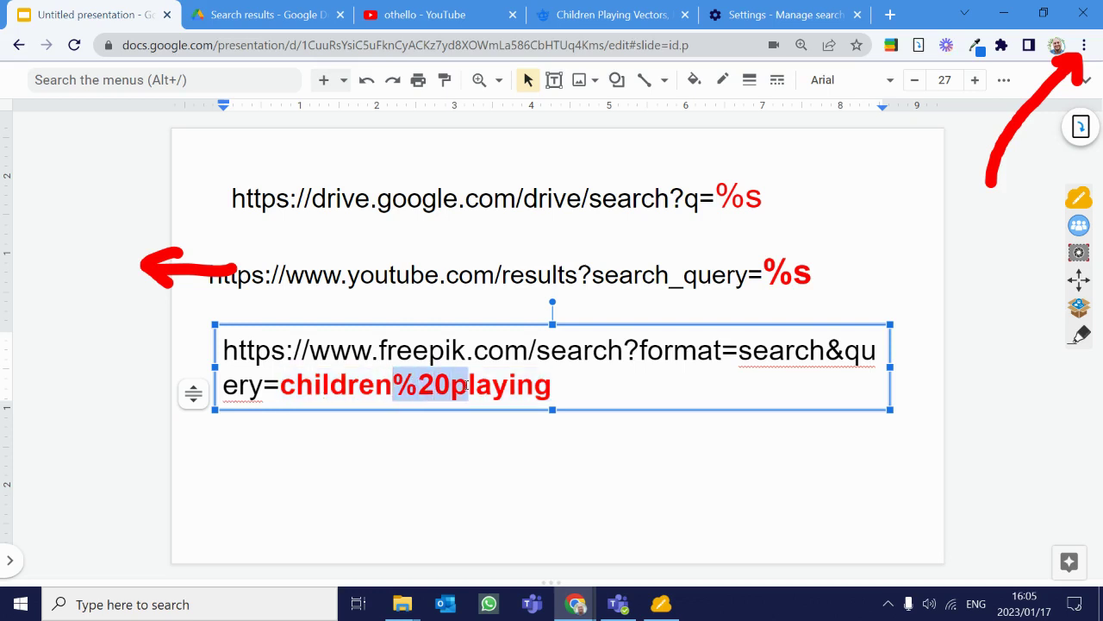
click(449, 386)
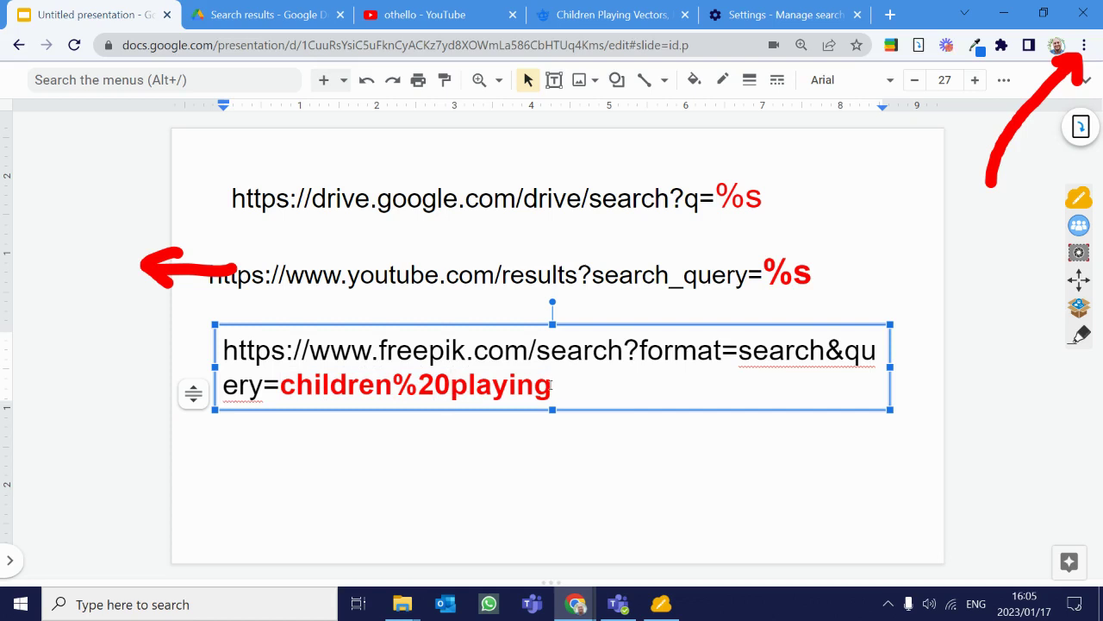
drag(552, 386, 283, 388)
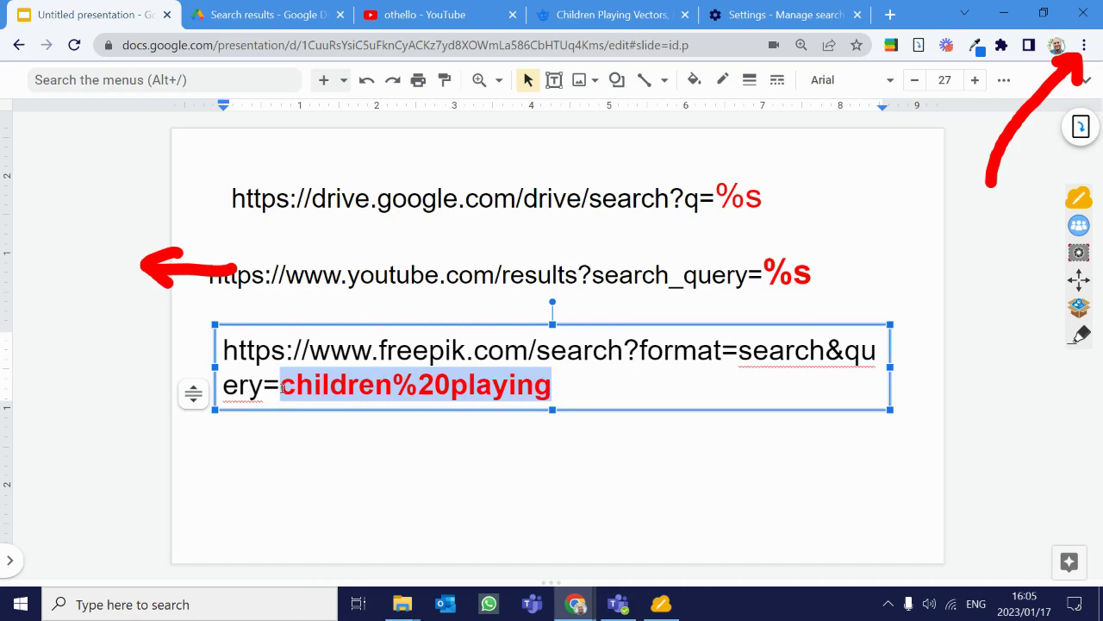
text(%s)
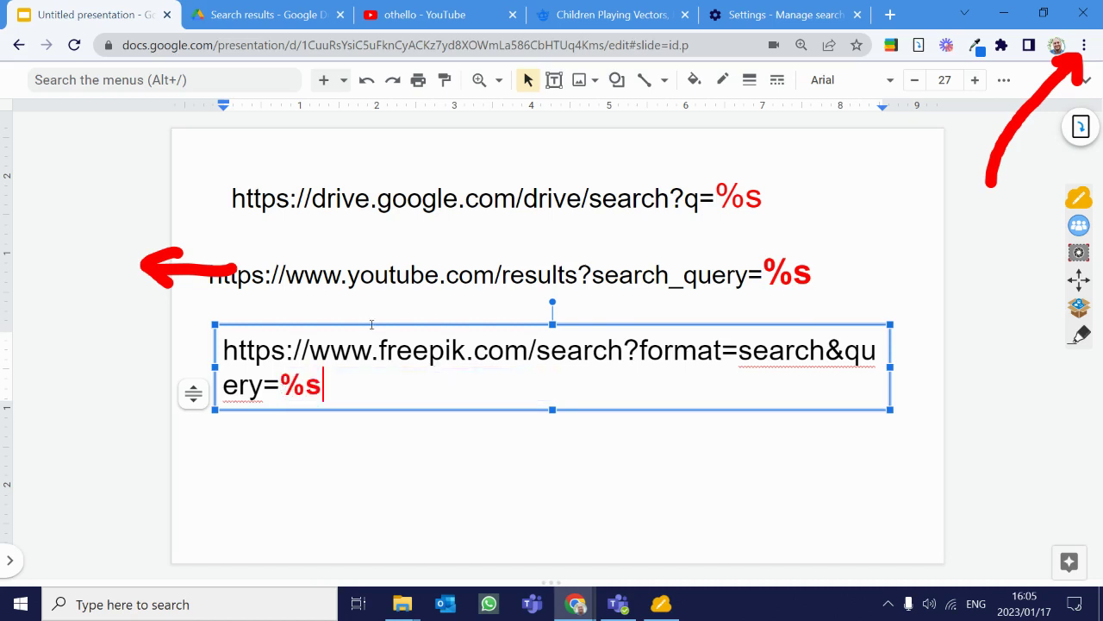
Copy the YouTube URL from the slide into the new search engine's query URL and add the engine
click(606, 274)
drag(811, 274, 191, 286)
key(ctrl+c)
click(776, 14)
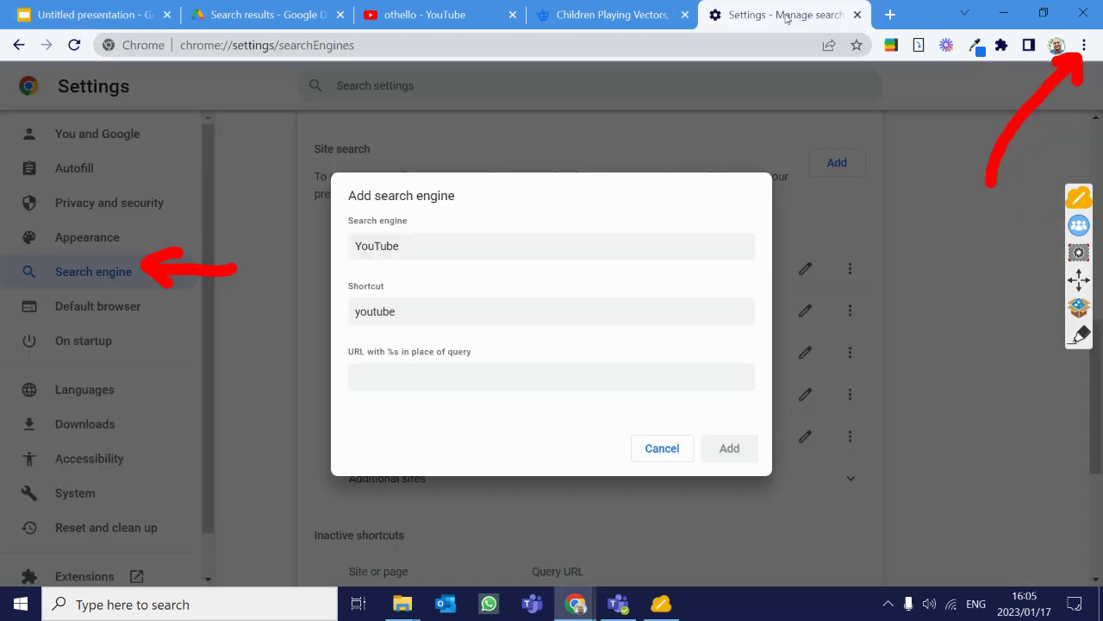
click(376, 377)
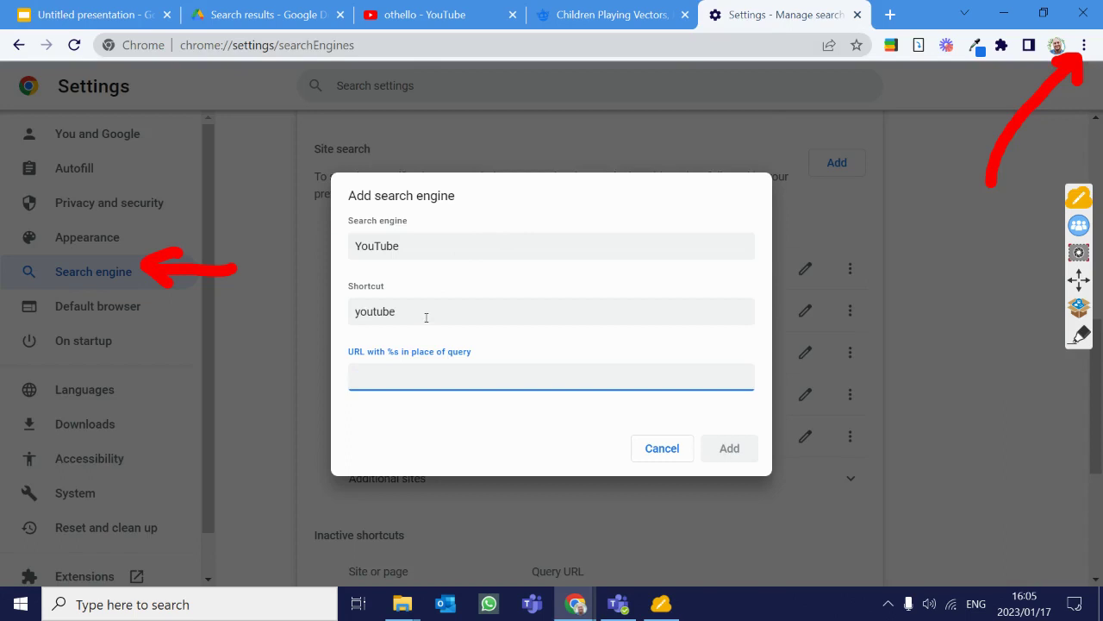
key(ctrl+v)
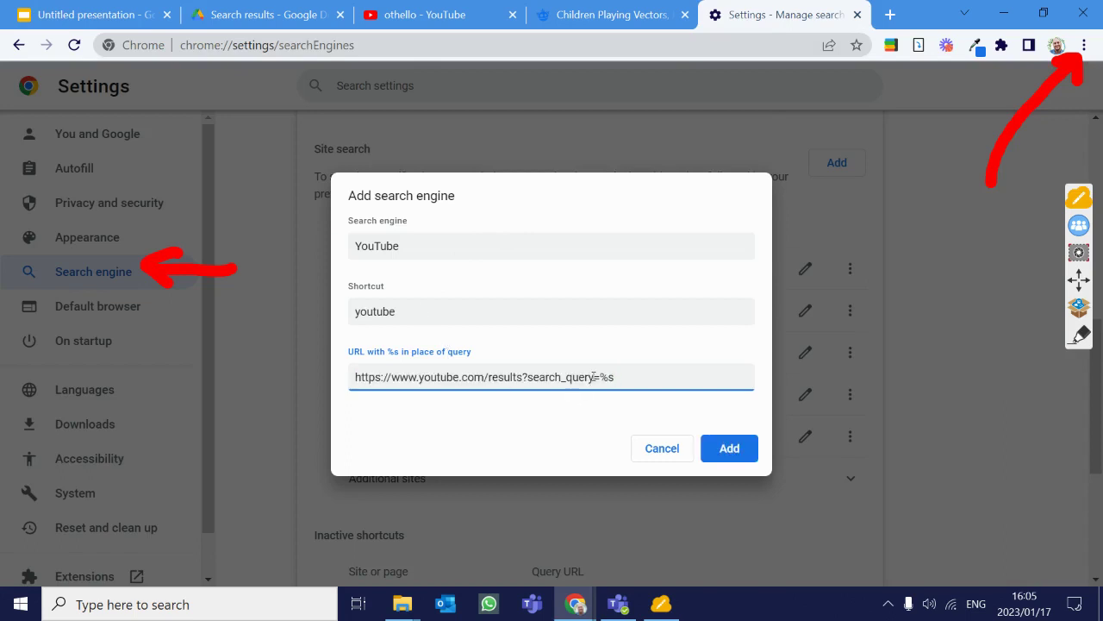
click(722, 449)
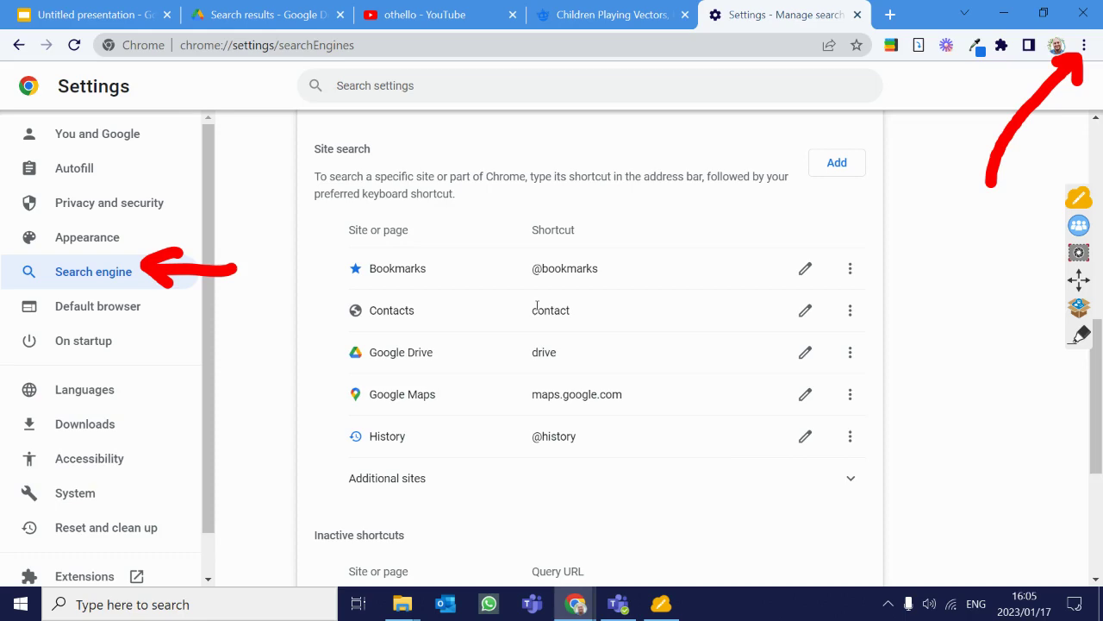
Activate YouTube site search in a new browser tab using the "youtube" shortcut
key(ctrl+t)
text(youtube)
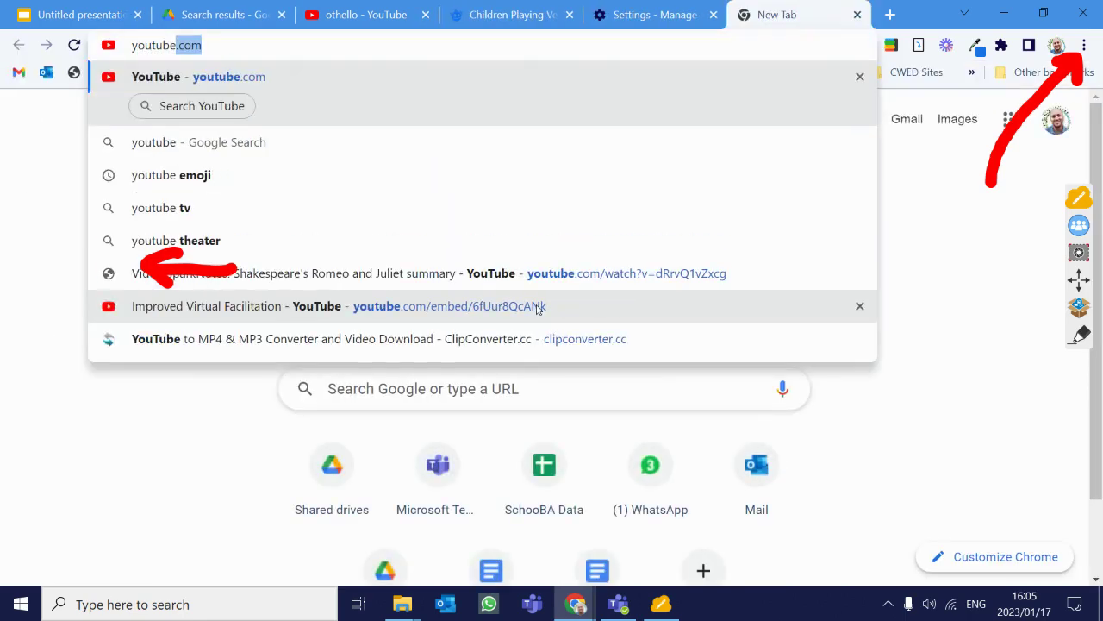
key(Tab)
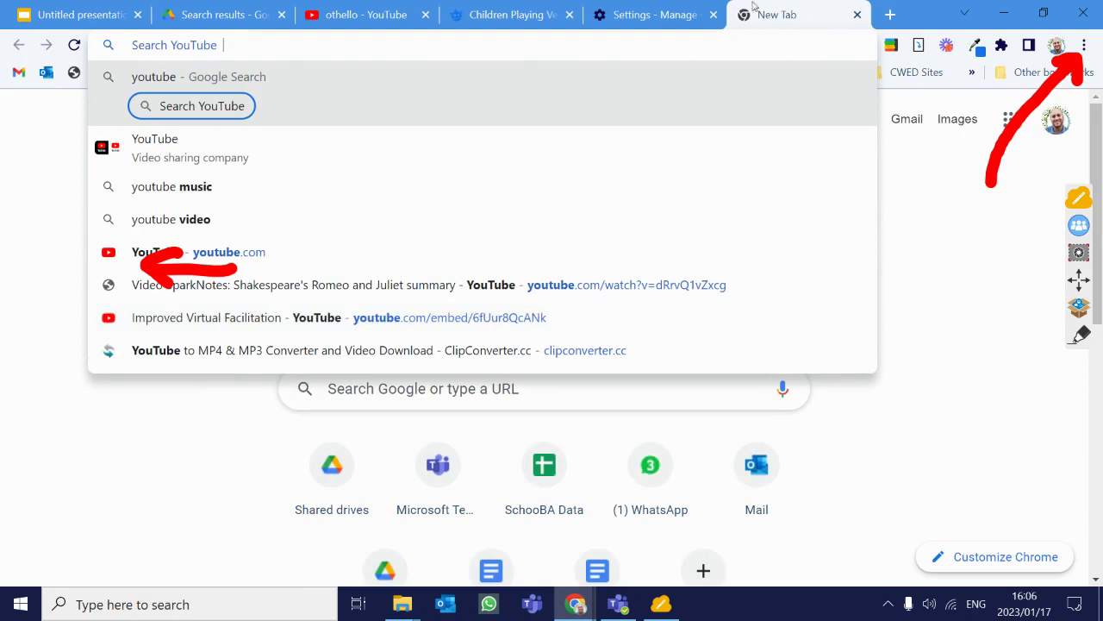
Start a new site-search engine named "Freepik" and copy the Freepik URL from the slide into its query URL
click(646, 16)
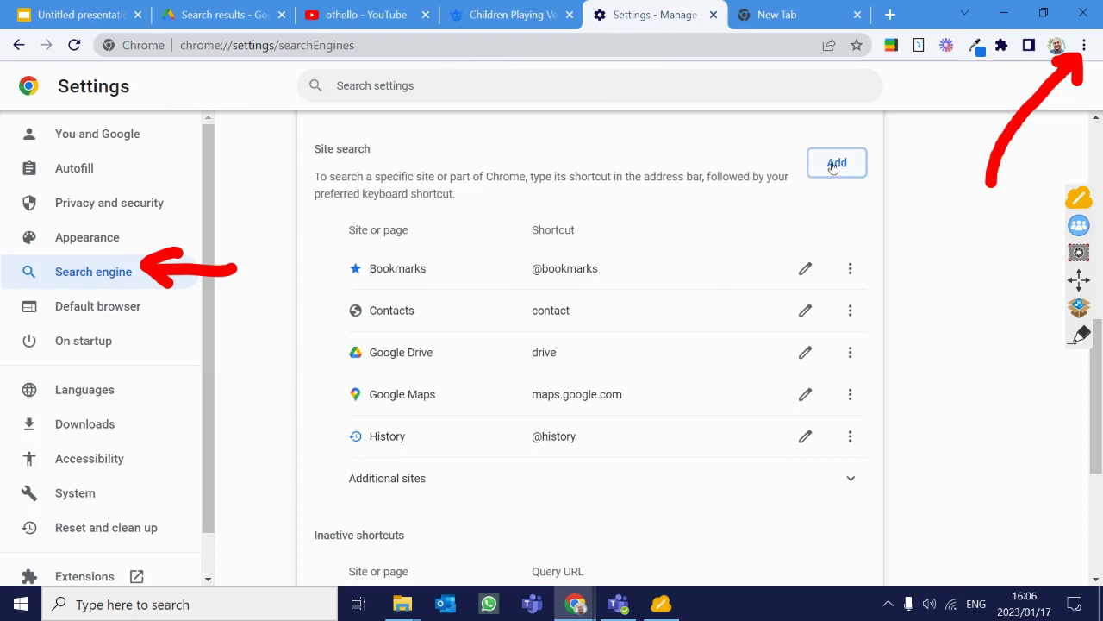
click(834, 164)
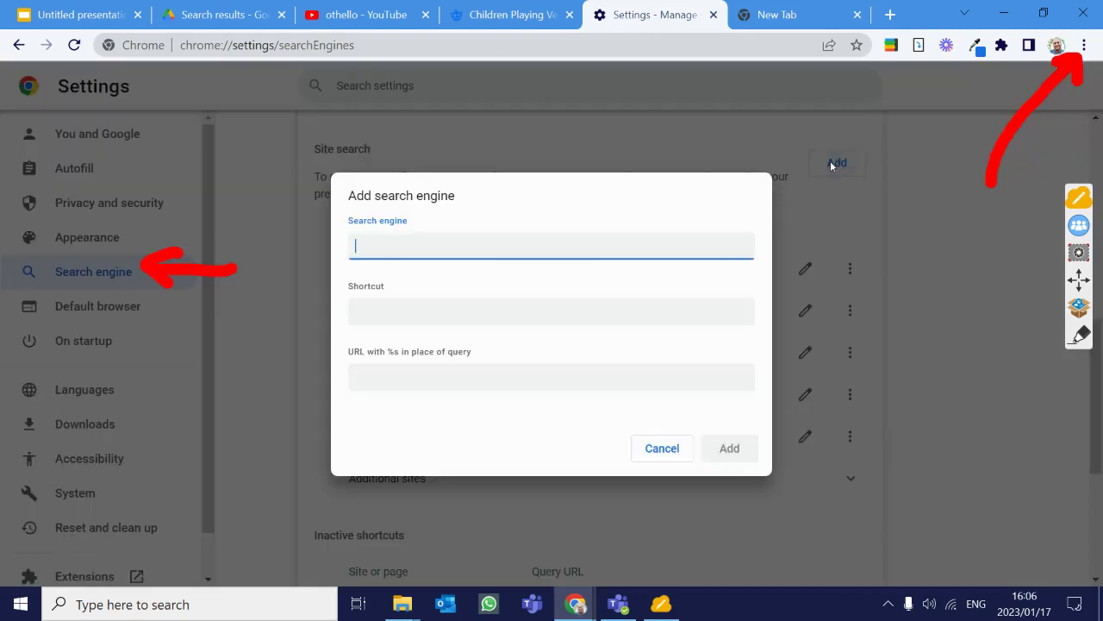
text(Freepik)
click(73, 17)
triple_click(259, 360)
key(ctrl+c)
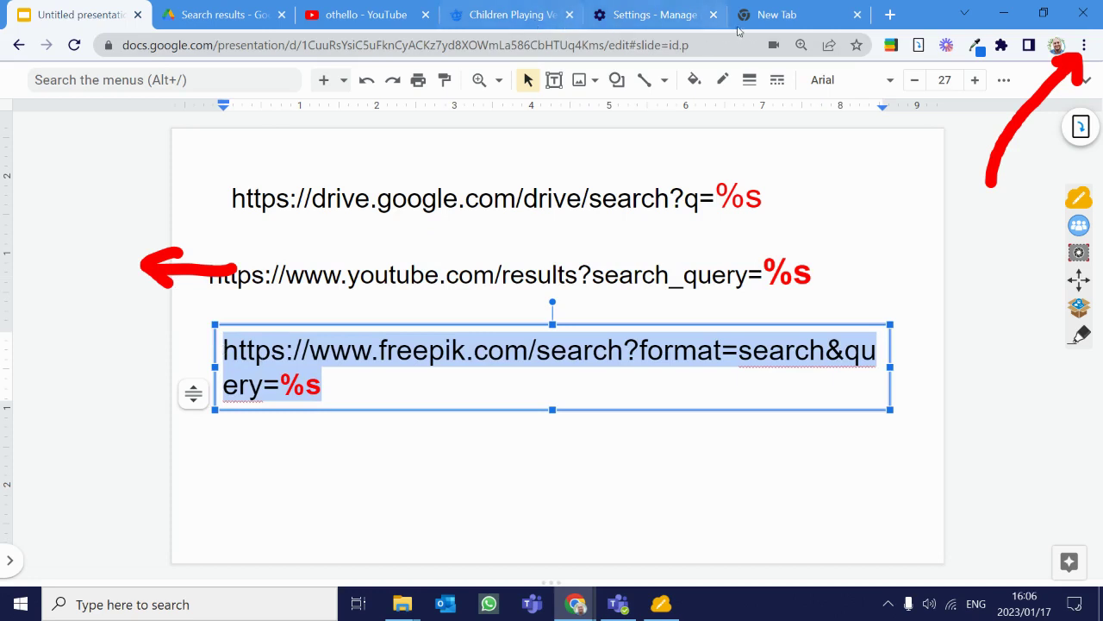
click(679, 17)
click(362, 378)
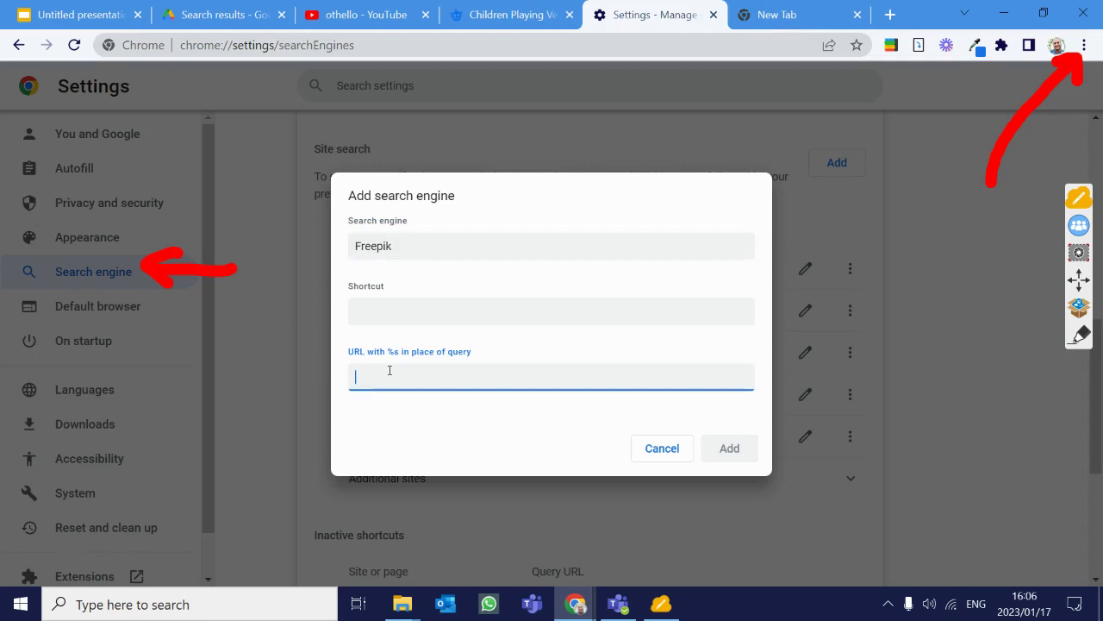
key(ctrl+v)
Set the Freepik engine's shortcut to "freepik" and add the engine
click(402, 312)
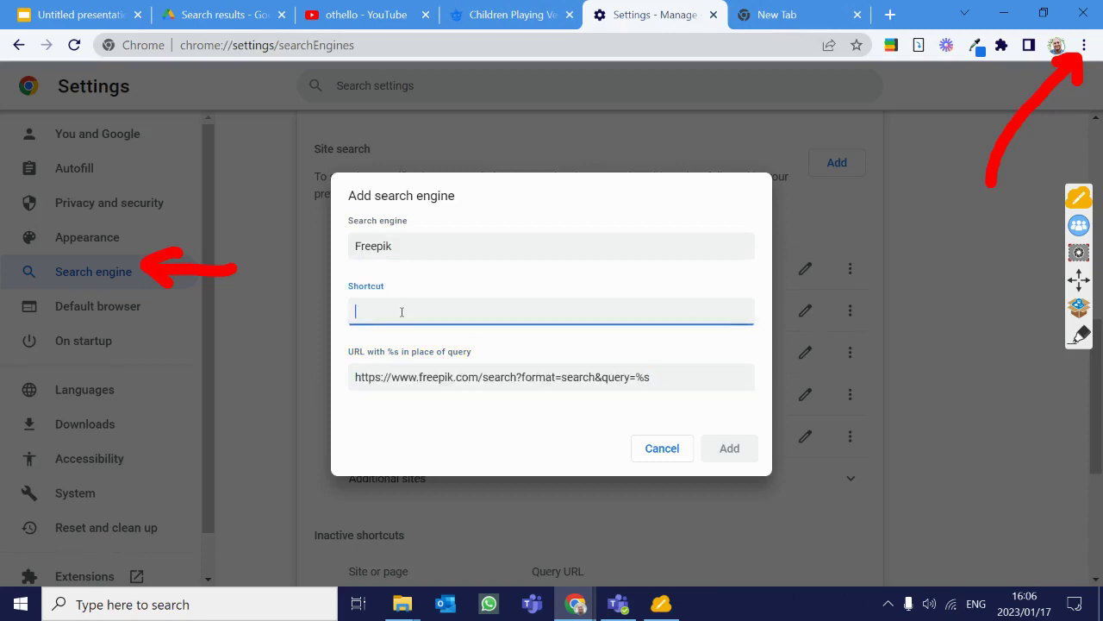
text(freepik)
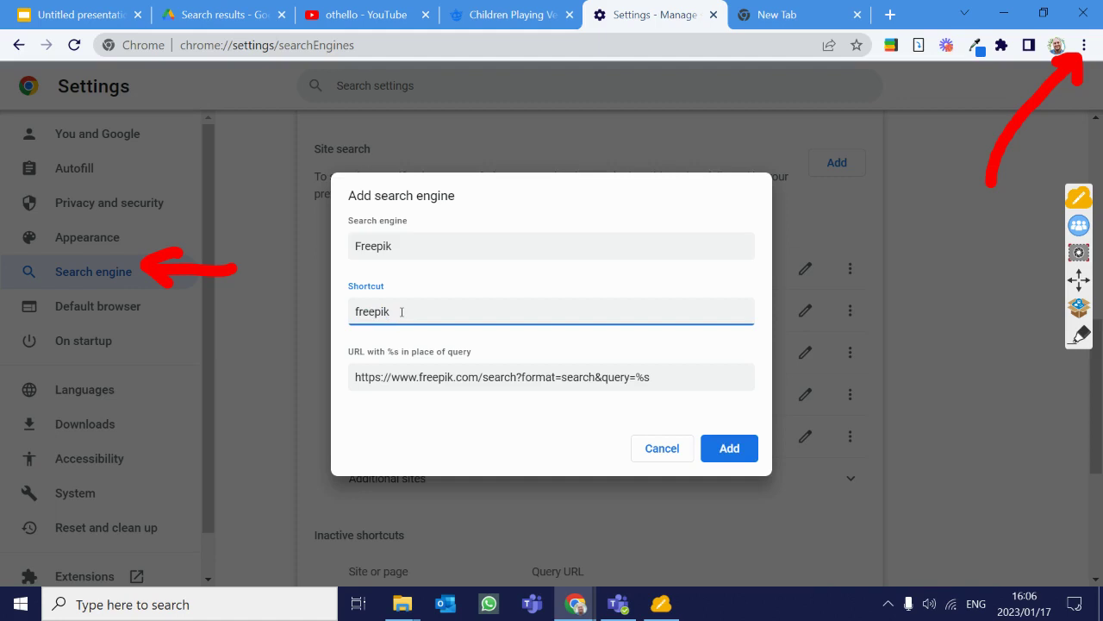
click(728, 447)
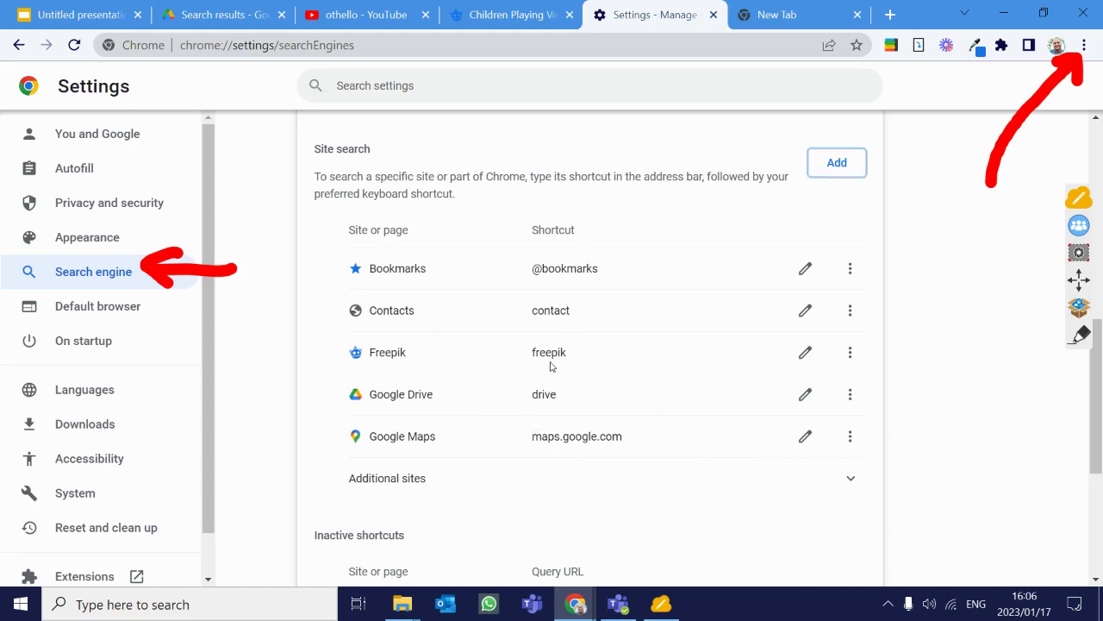
Activate Freepik site search in another new browser tab using the "freepik" shortcut
key(ctrl+t)
text(fr)
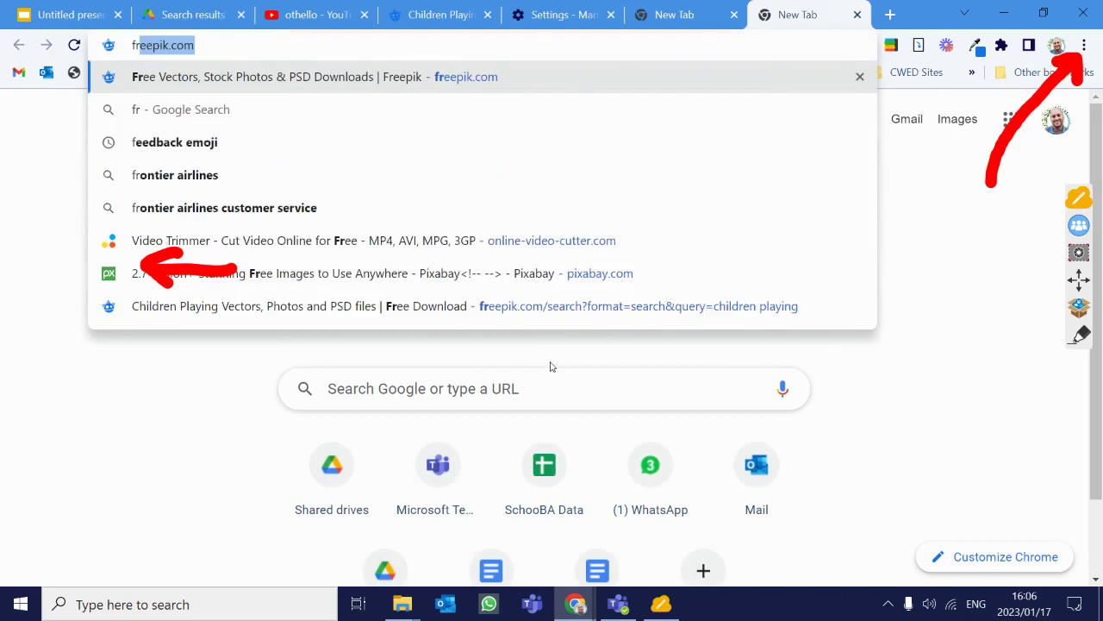
text(eepik)
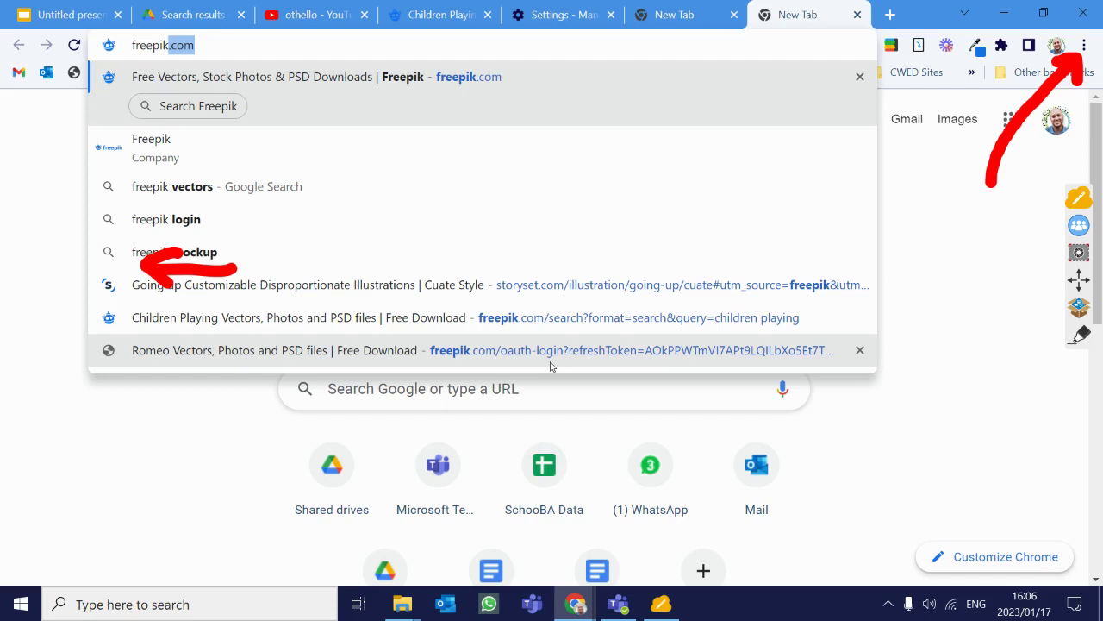
key(Tab)
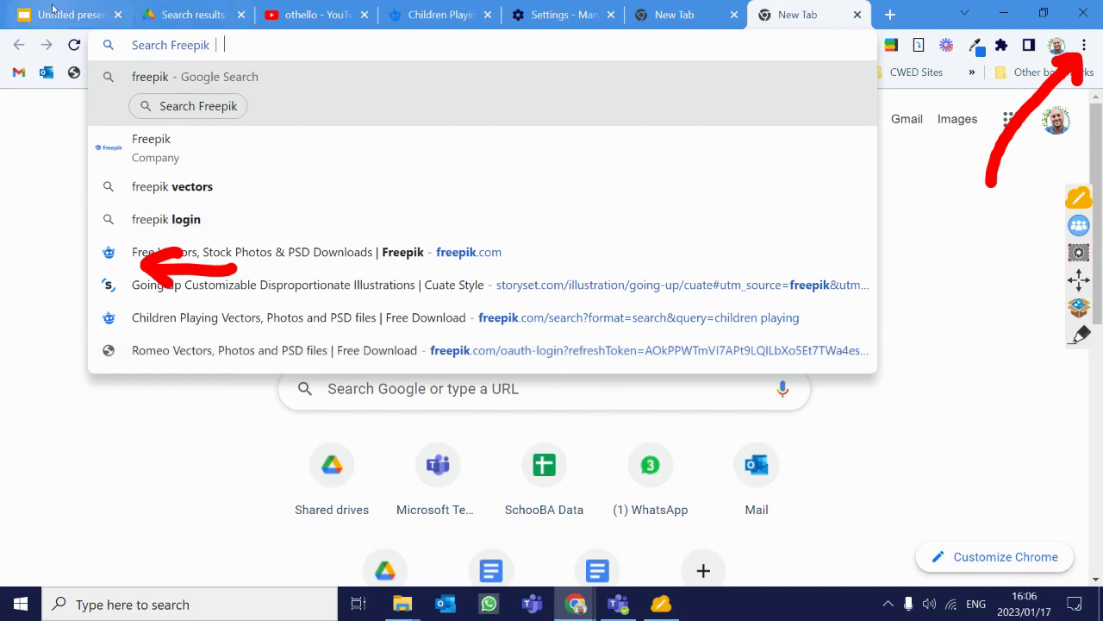
Return to the slide and select the "%s" placeholder at the end of the YouTube URL
click(50, 14)
click(812, 274)
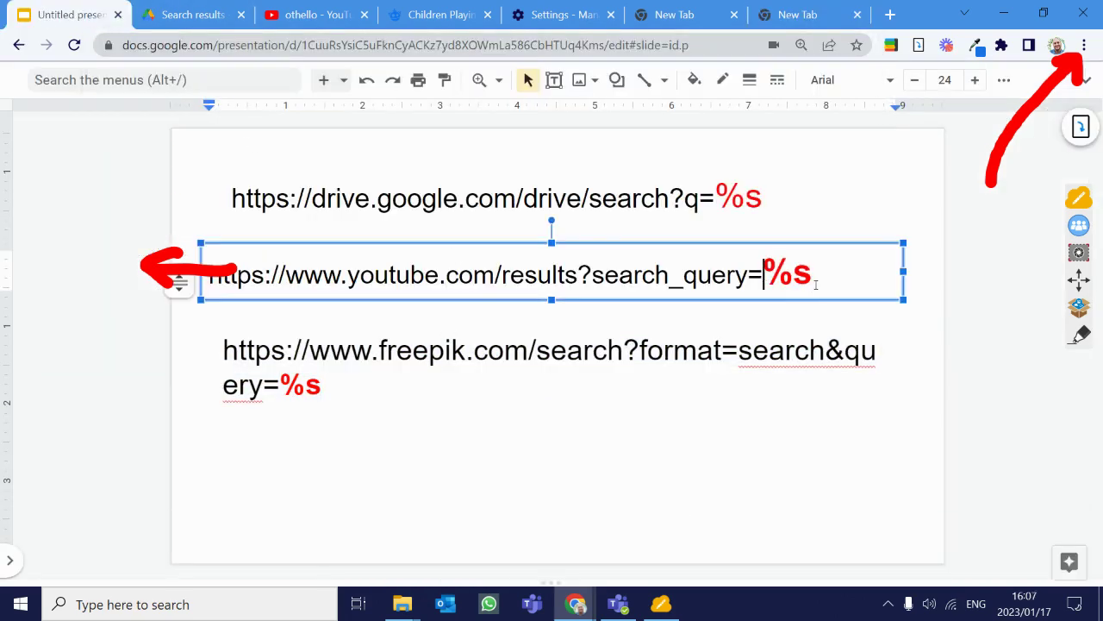
drag(812, 274, 774, 276)
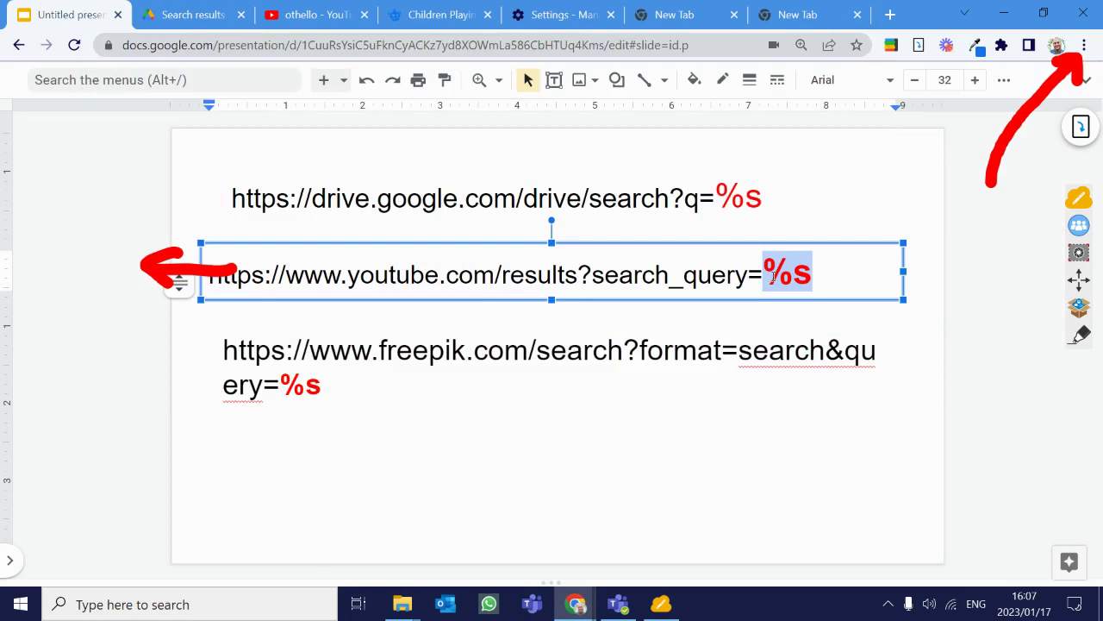